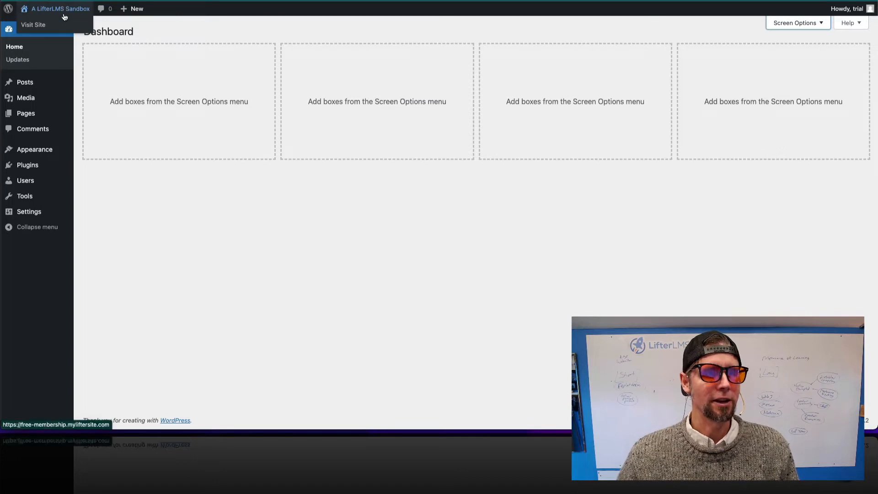
- Visit the site's front end to check its current default look, and return to the dashboard
{"action": "left_click", "coordinate": [39, 25]}
{"action": "scroll", "coordinate": [327, 151], "scroll_direction": "down", "scroll_amount": 3}
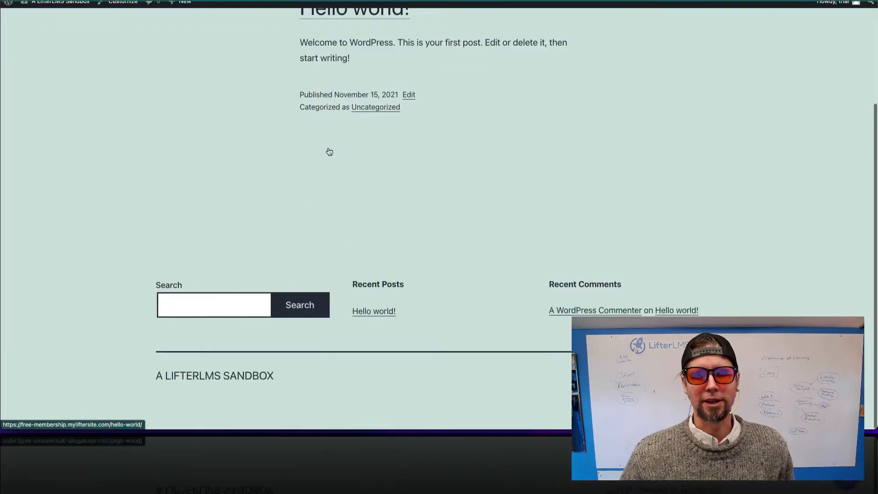
{"action": "scroll", "coordinate": [328, 151], "scroll_direction": "up", "scroll_amount": 3}
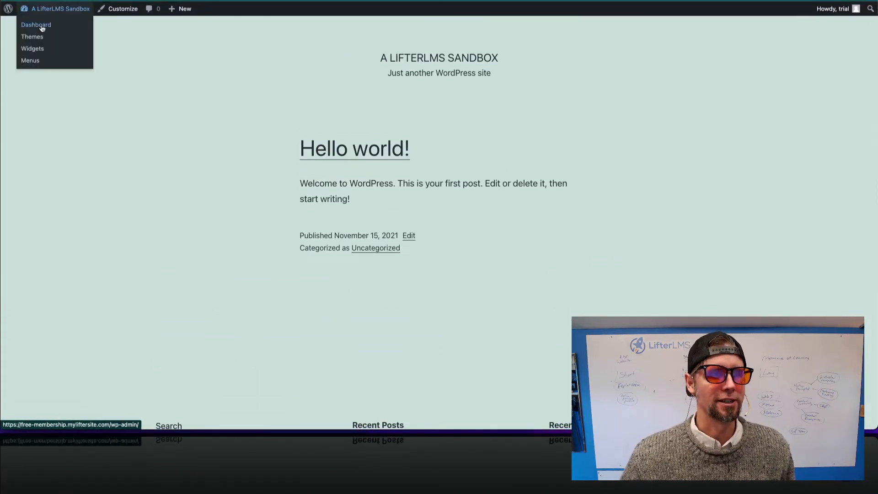
{"action": "left_click", "coordinate": [42, 26]}
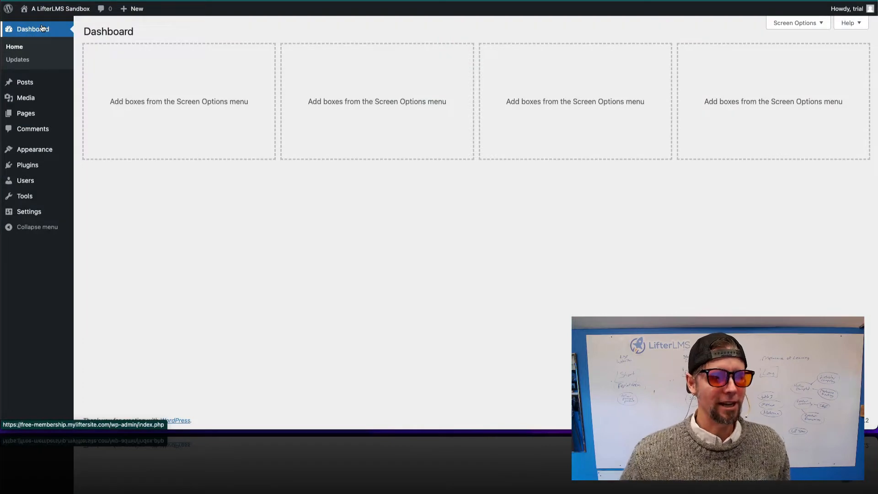
- Go to the installed themes and open the directory for adding a new theme
{"action": "mouse_move", "coordinate": [67, 121]}
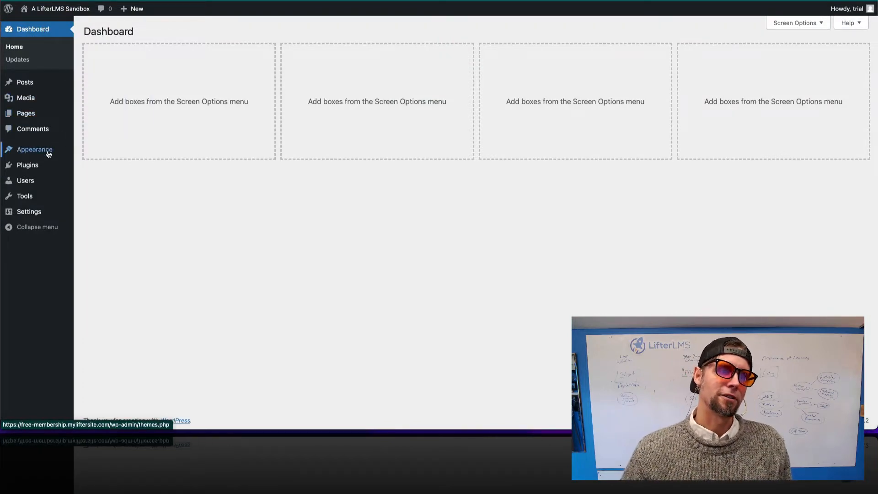
{"action": "mouse_move", "coordinate": [49, 154]}
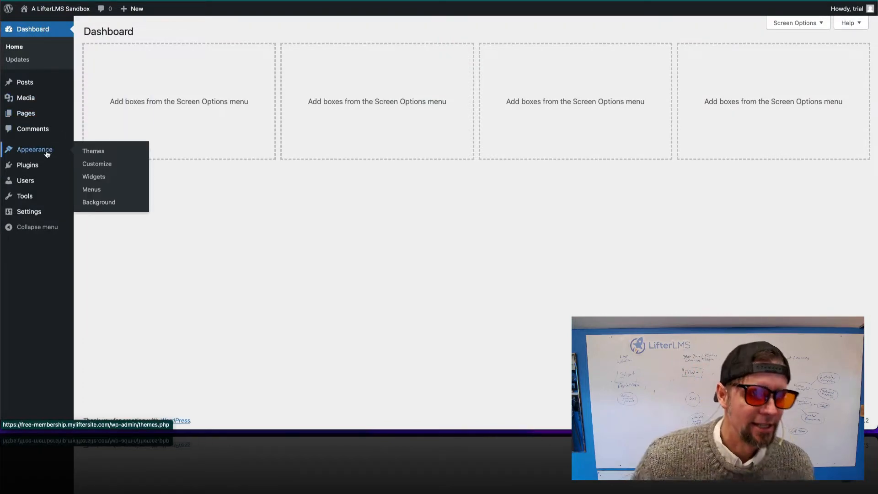
{"action": "left_click", "coordinate": [104, 155]}
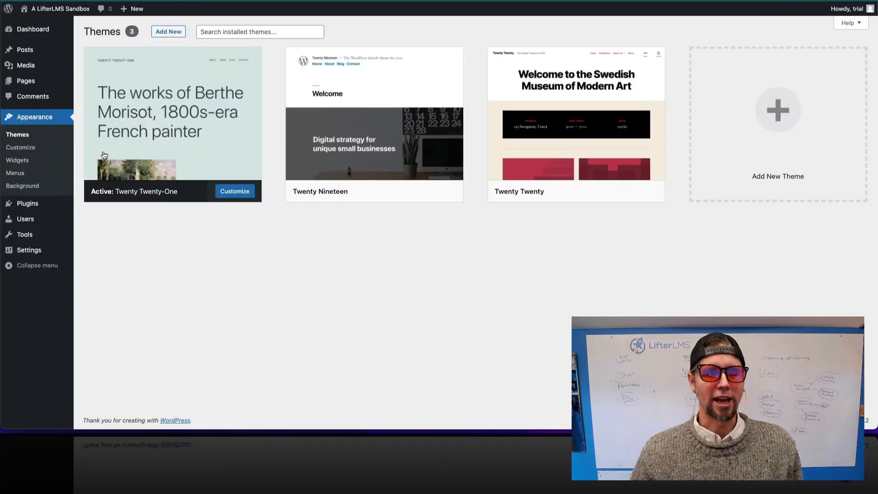
{"action": "left_click", "coordinate": [234, 31]}
{"action": "left_click", "coordinate": [170, 31]}
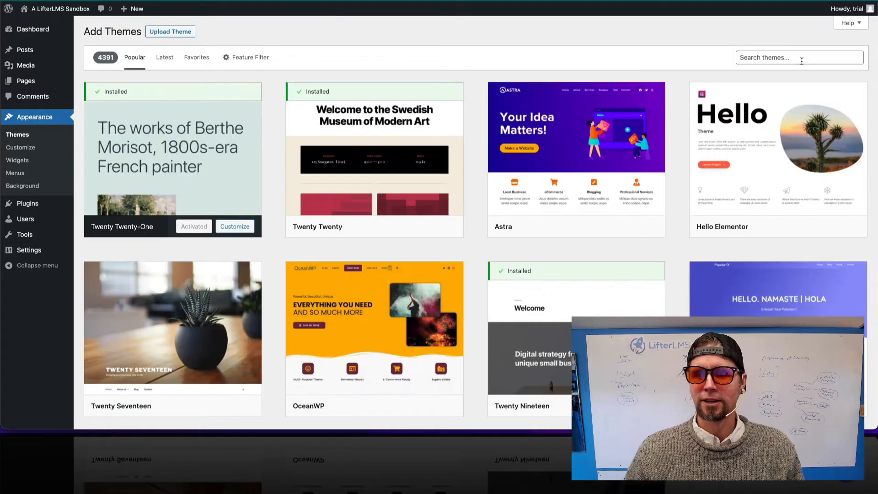
- Search the themes for "kadence", install and activate the Kadence theme, and install the Kadence Starter Templates plugin
{"action": "left_click", "coordinate": [801, 61]}
{"action": "type", "text": "k"}
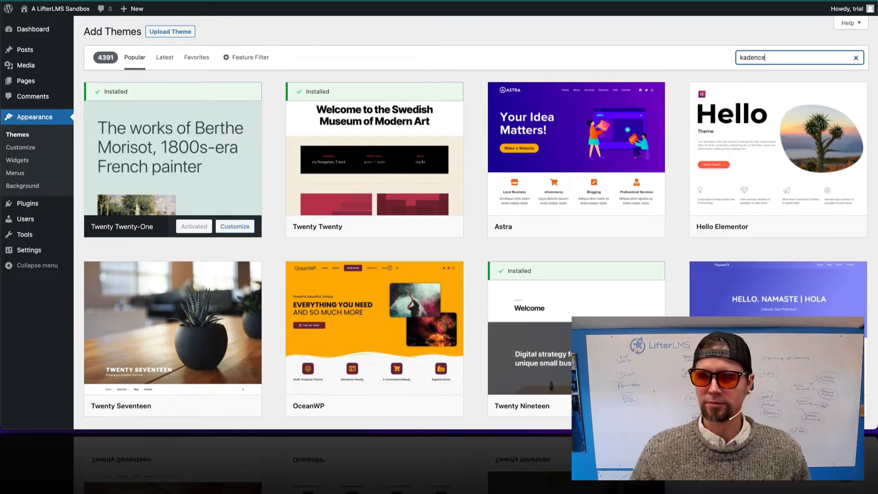
{"action": "type", "text": "adence"}
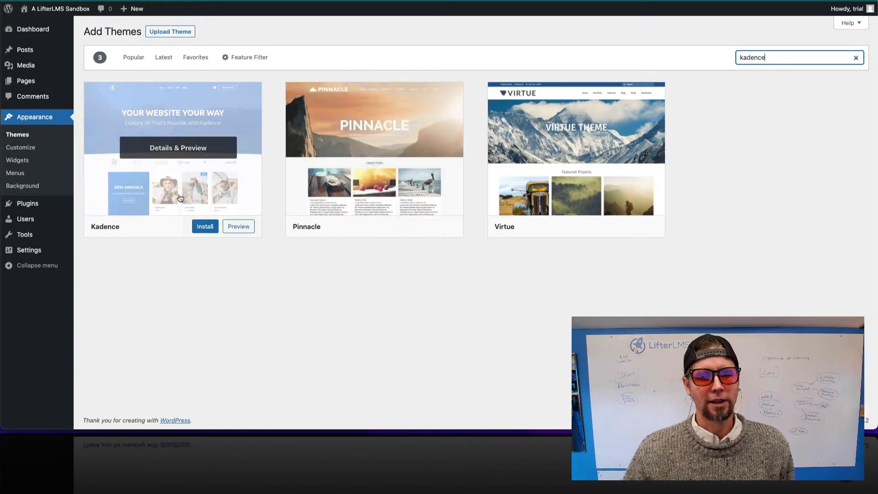
{"action": "left_click", "coordinate": [196, 226]}
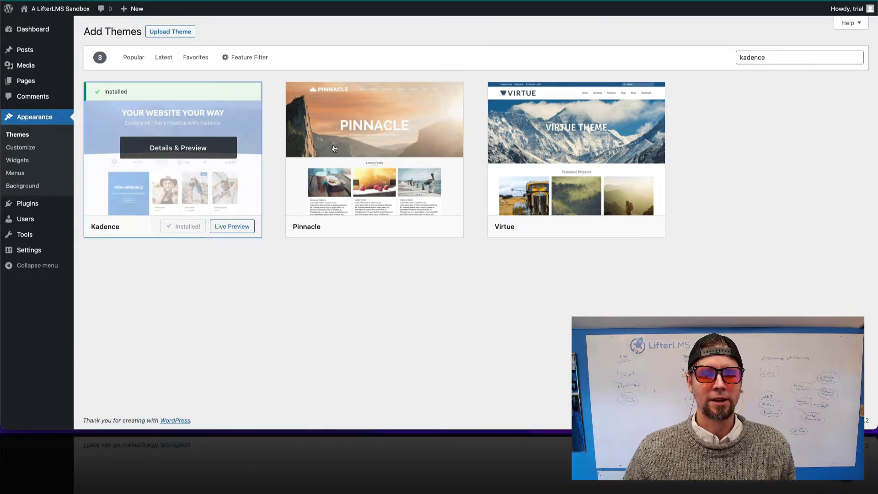
{"action": "left_click", "coordinate": [188, 231]}
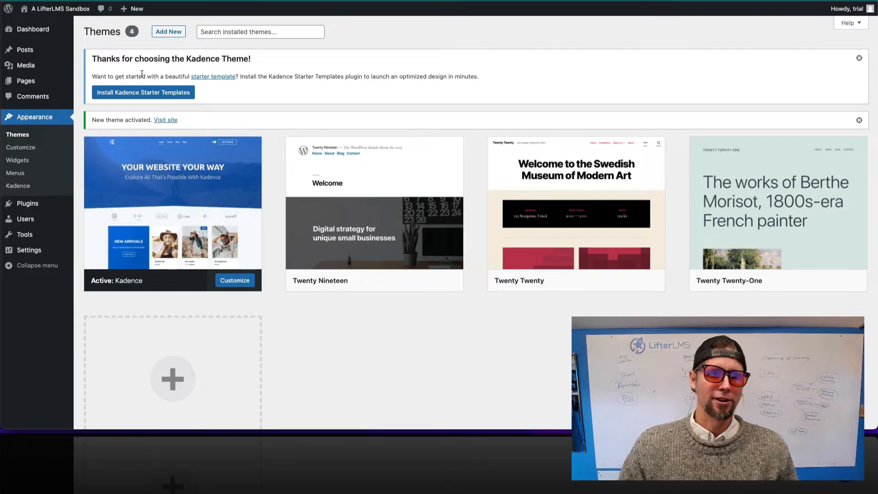
{"action": "left_click", "coordinate": [139, 93]}
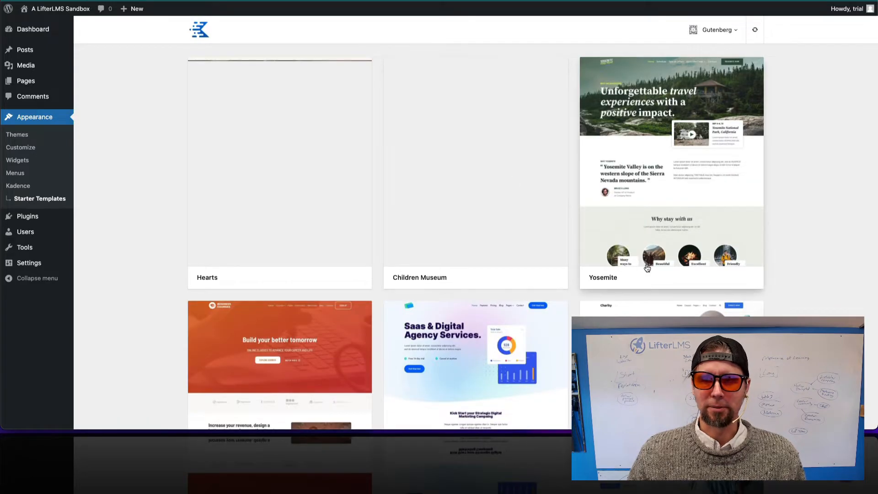
- Browse the Gutenberg starter template gallery for designs suited to a course website
{"action": "scroll", "coordinate": [647, 265], "scroll_direction": "down", "scroll_amount": 1}
{"action": "scroll", "coordinate": [647, 267], "scroll_direction": "down", "scroll_amount": 10}
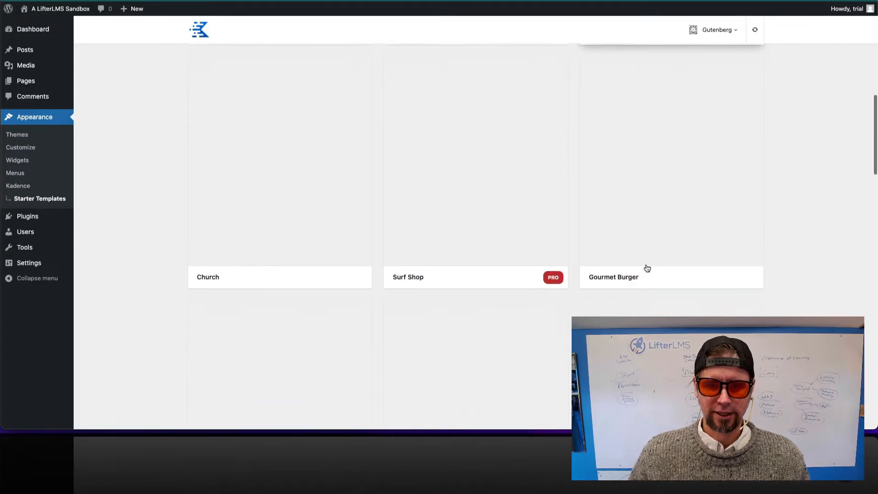
{"action": "scroll", "coordinate": [647, 269], "scroll_direction": "down", "scroll_amount": 5}
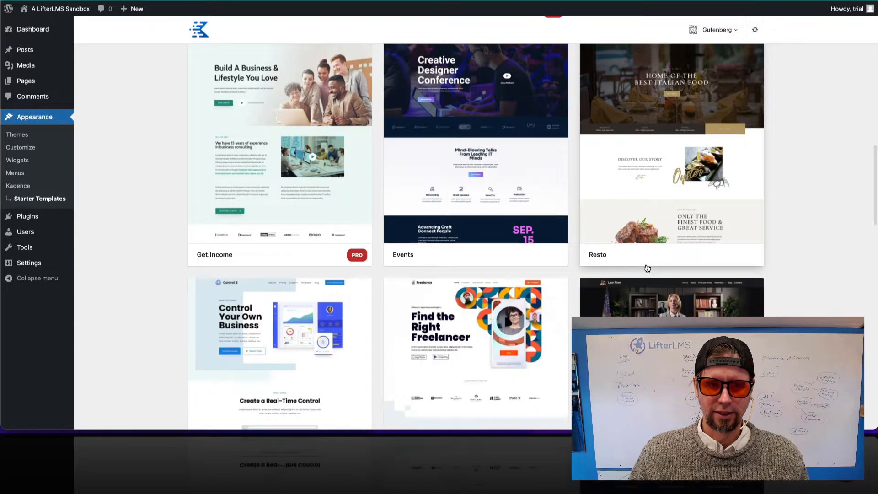
{"action": "scroll", "coordinate": [647, 268], "scroll_direction": "down", "scroll_amount": 6}
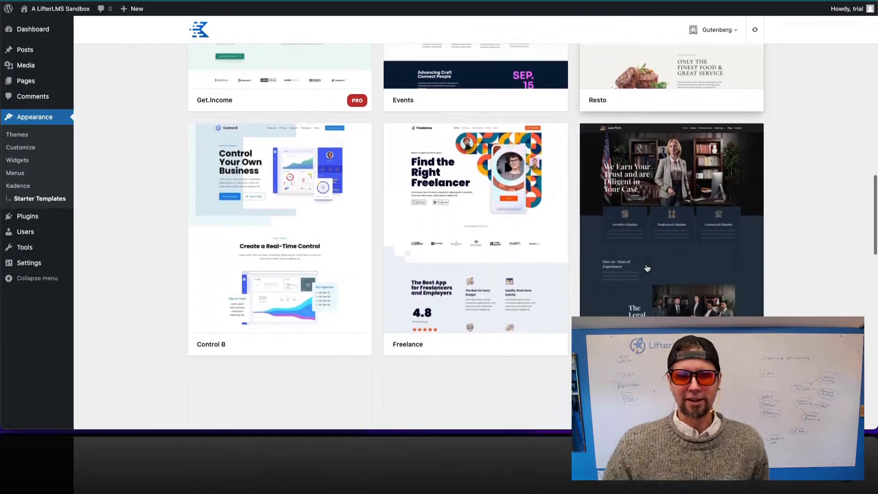
{"action": "scroll", "coordinate": [648, 268], "scroll_direction": "down", "scroll_amount": 10}
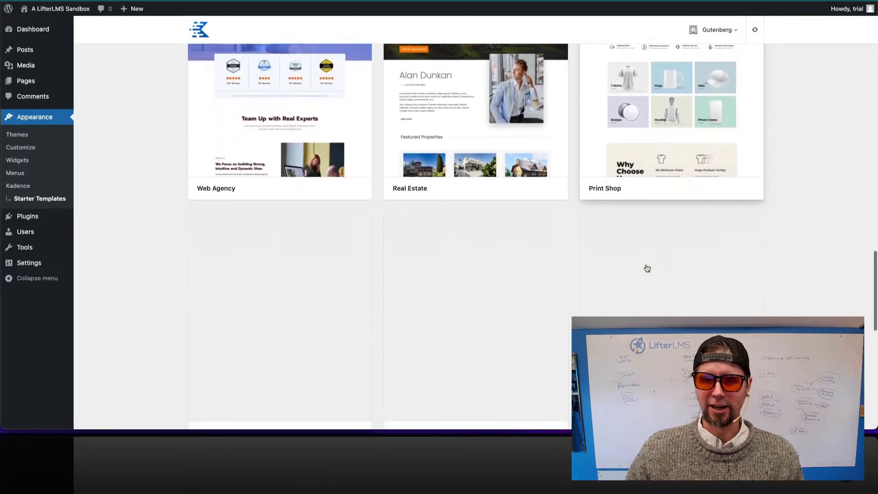
{"action": "scroll", "coordinate": [647, 268], "scroll_direction": "down", "scroll_amount": 2}
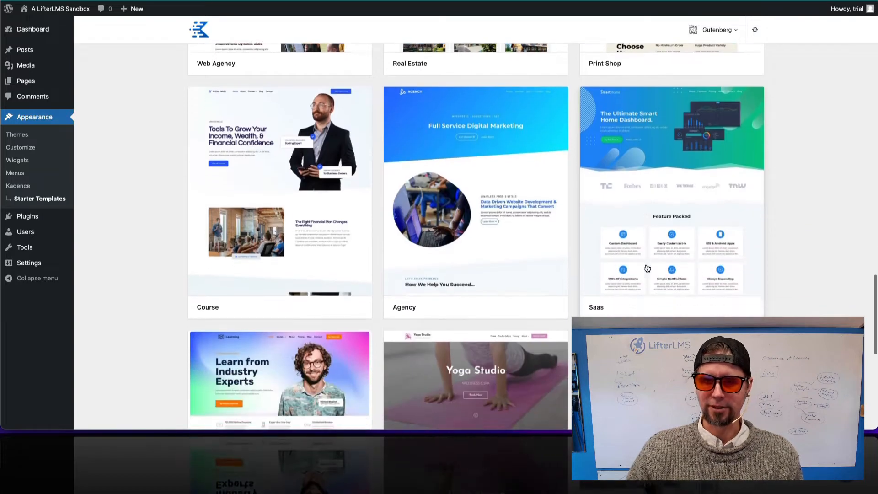
{"action": "scroll", "coordinate": [647, 268], "scroll_direction": "down", "scroll_amount": 7}
{"action": "scroll", "coordinate": [646, 264], "scroll_direction": "up", "scroll_amount": 2}
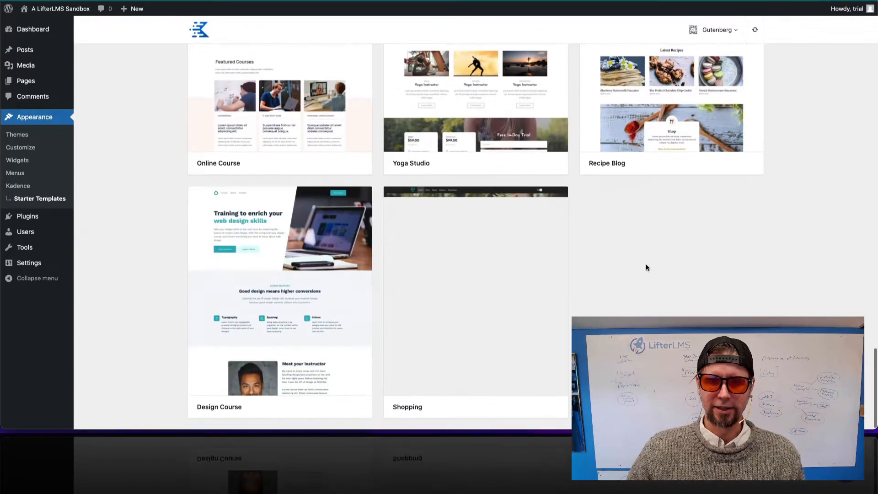
{"action": "scroll", "coordinate": [646, 264], "scroll_direction": "down", "scroll_amount": 2}
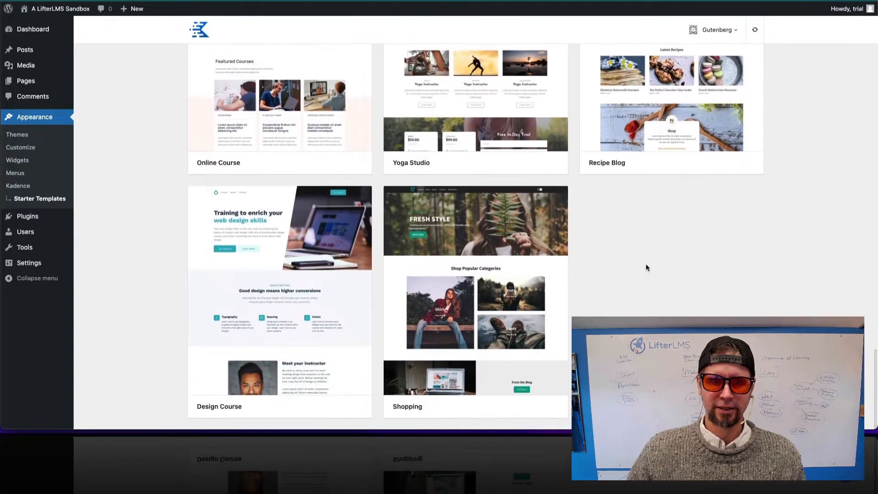
{"action": "scroll", "coordinate": [646, 263], "scroll_direction": "up", "scroll_amount": 2}
{"action": "scroll", "coordinate": [646, 263], "scroll_direction": "down", "scroll_amount": 14}
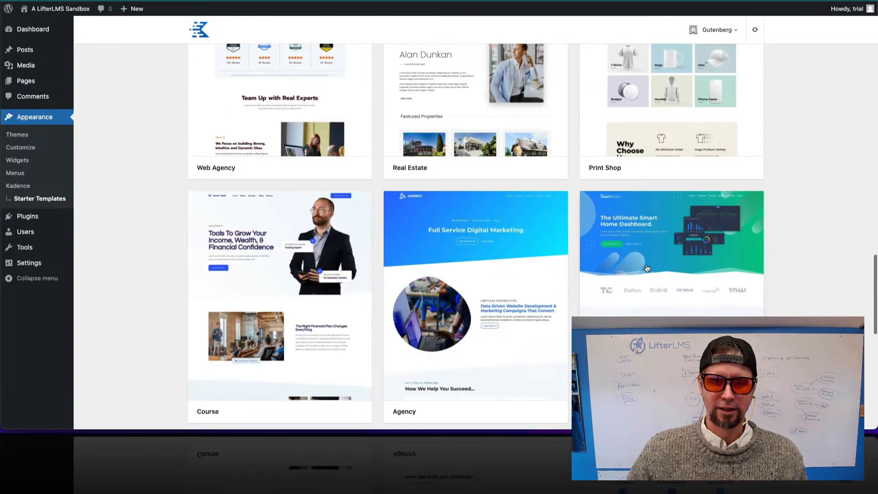
{"action": "scroll", "coordinate": [647, 269], "scroll_direction": "up", "scroll_amount": 17}
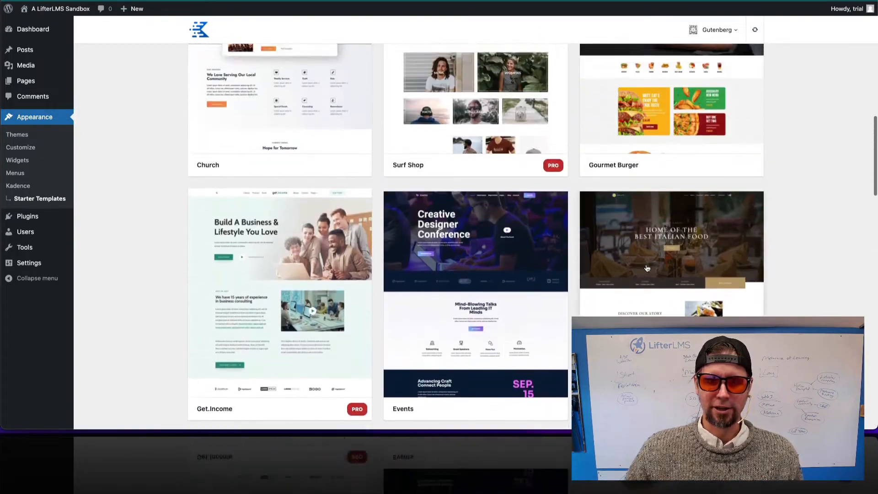
{"action": "scroll", "coordinate": [648, 268], "scroll_direction": "up", "scroll_amount": 9}
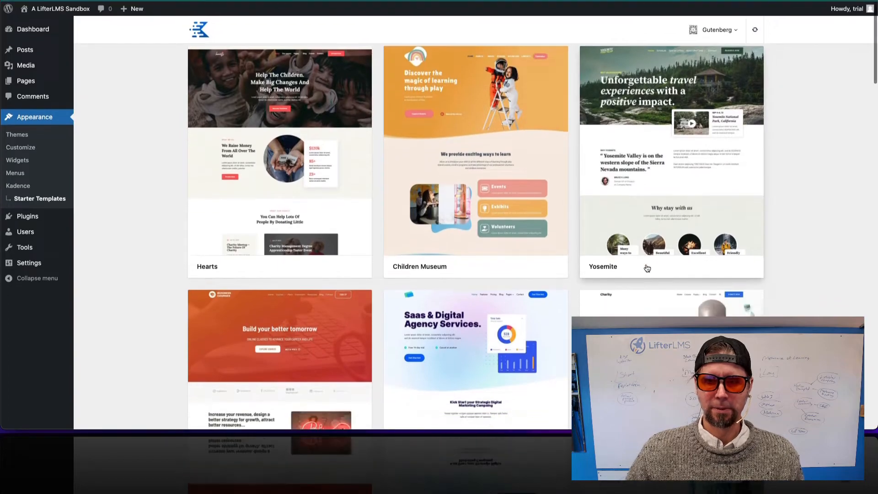
{"action": "scroll", "coordinate": [647, 268], "scroll_direction": "down", "scroll_amount": 9}
{"action": "scroll", "coordinate": [647, 269], "scroll_direction": "down", "scroll_amount": 20}
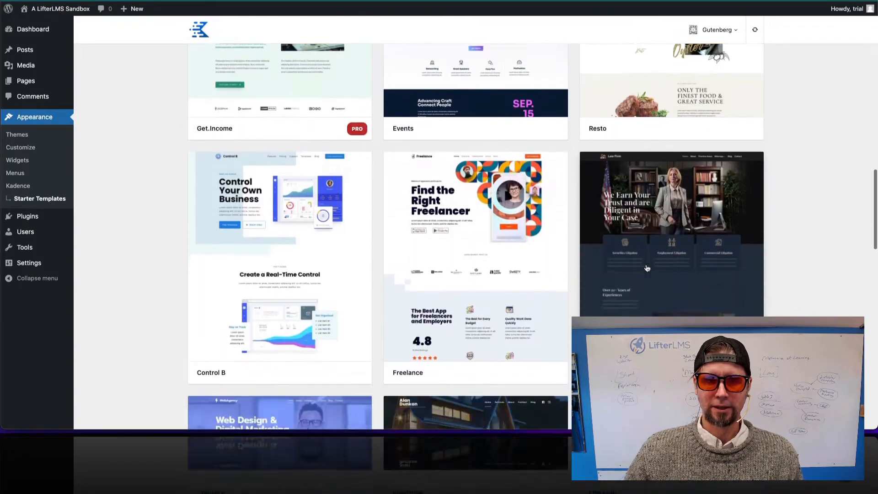
{"action": "scroll", "coordinate": [647, 268], "scroll_direction": "down", "scroll_amount": 8}
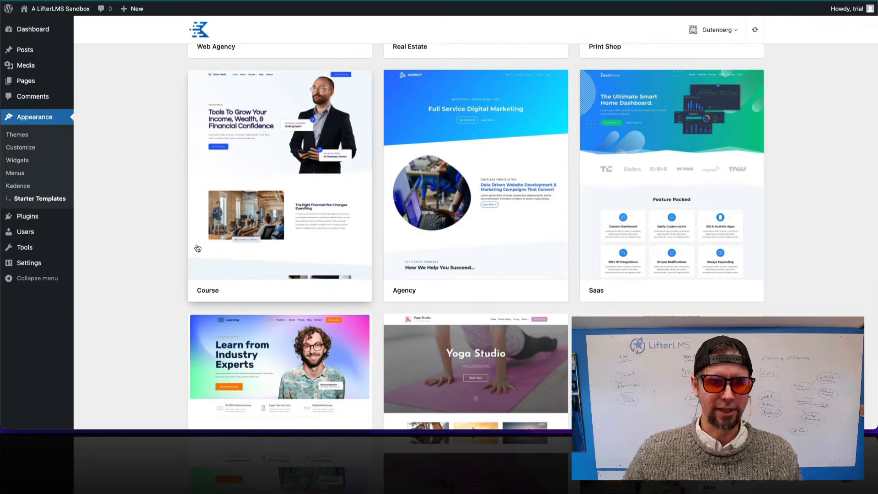
{"action": "scroll", "coordinate": [236, 220], "scroll_direction": "down", "scroll_amount": 1}
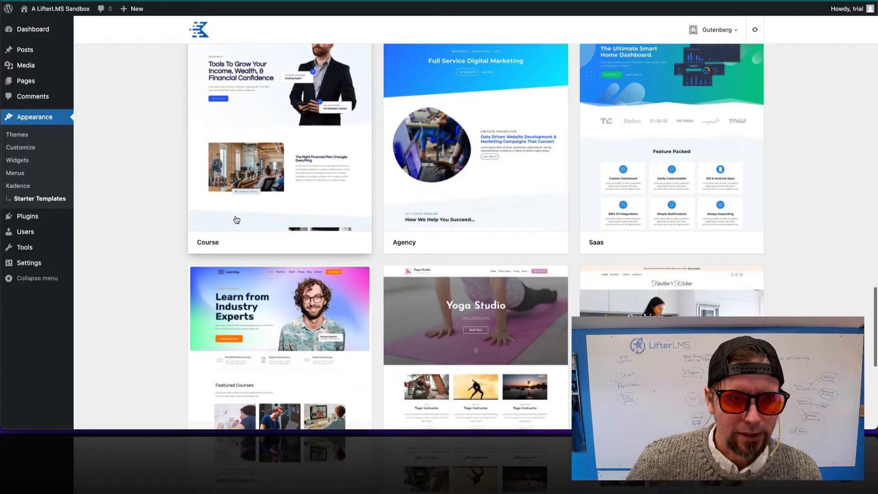
- Choose the Course template and give it the blue and dark grey colour scheme and the fourth font in the first row
{"action": "left_click", "coordinate": [239, 170]}
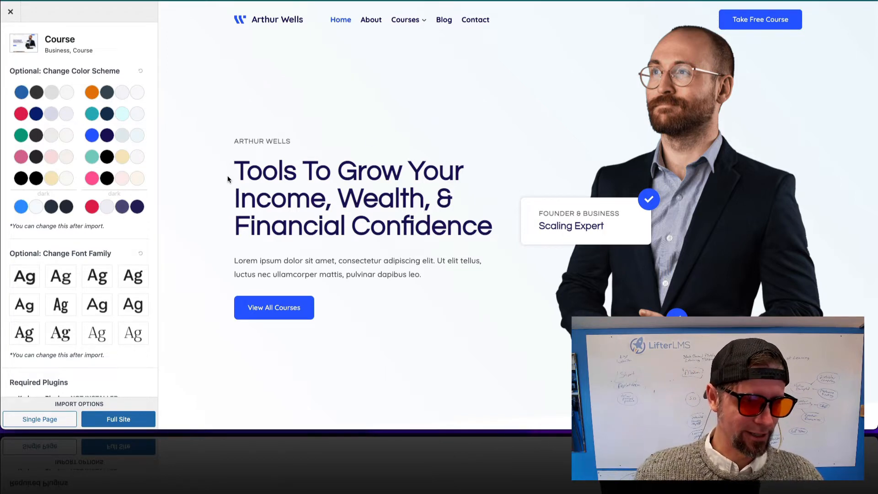
{"action": "left_click", "coordinate": [32, 118]}
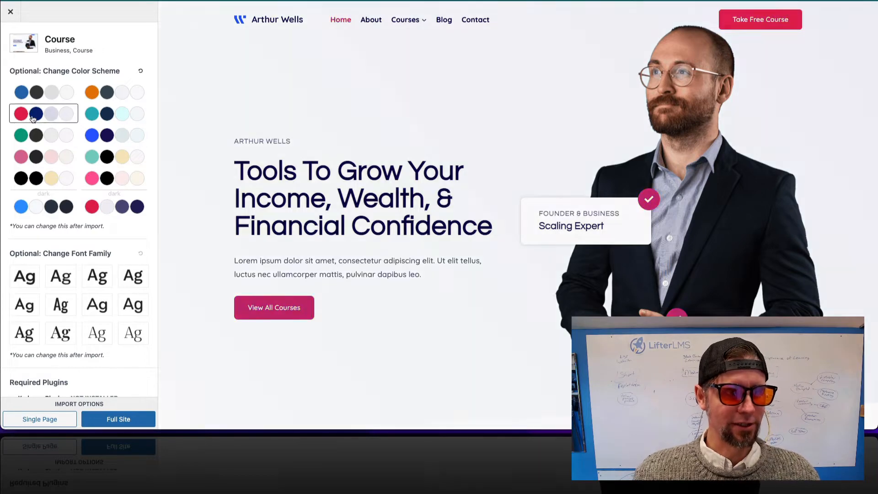
{"action": "left_click", "coordinate": [37, 96]}
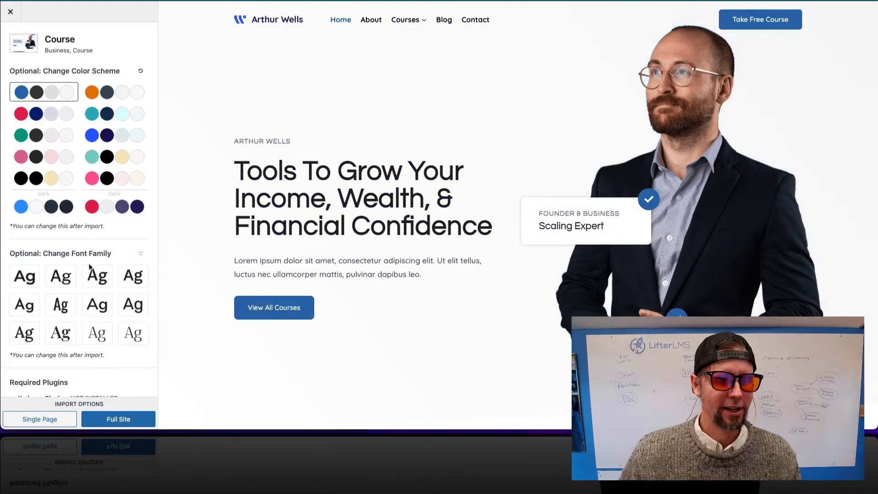
{"action": "left_click", "coordinate": [125, 278]}
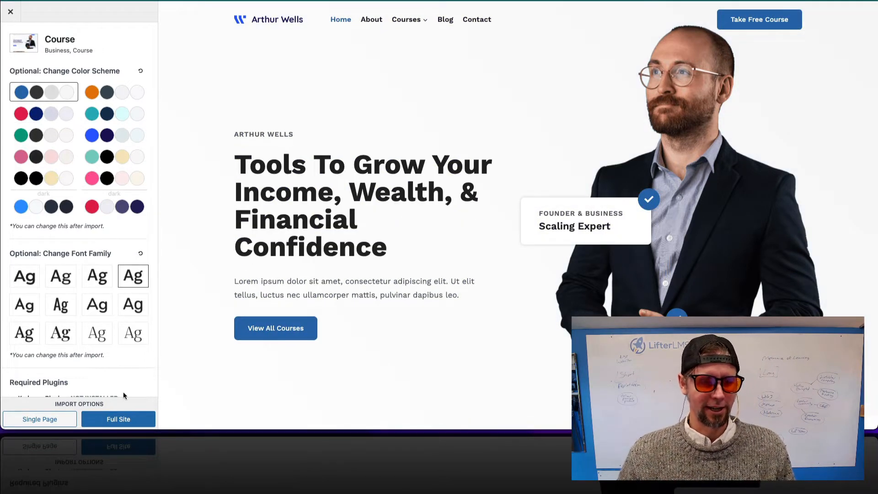
- Import the Course template as a full site, accepting the privacy policy and subscribing with the prefilled e-mail
{"action": "left_click", "coordinate": [122, 420]}
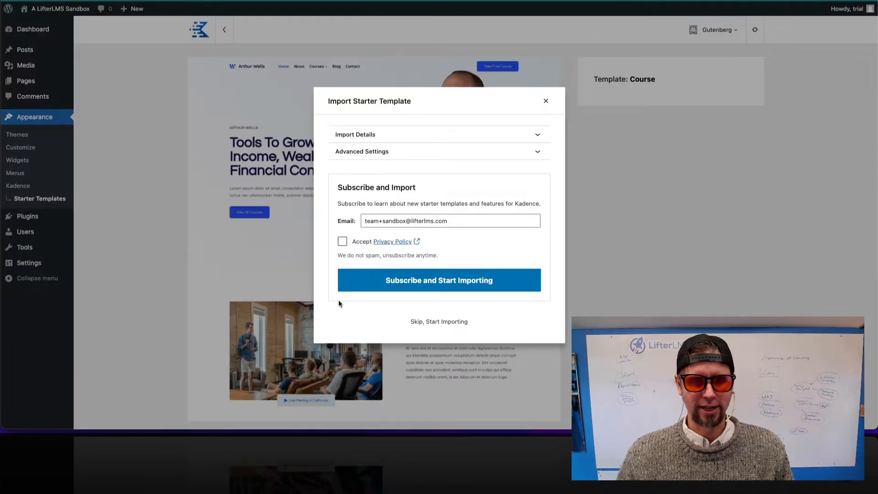
{"action": "left_click", "coordinate": [342, 245]}
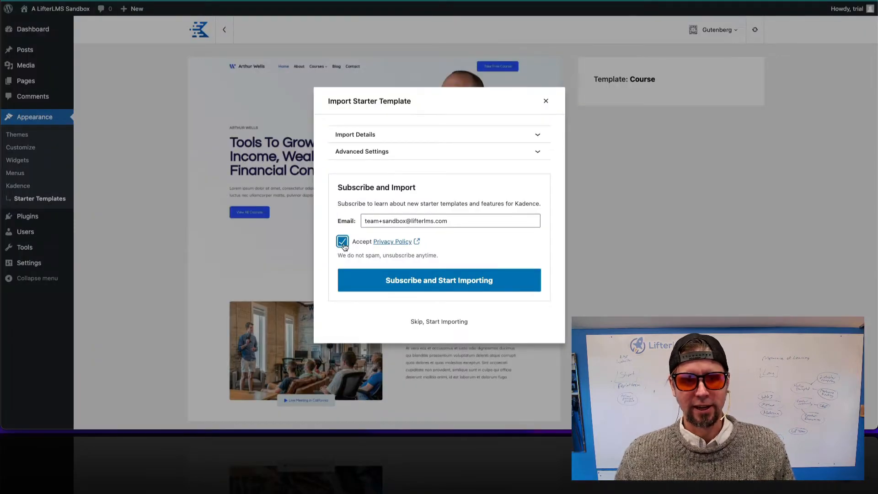
{"action": "left_click", "coordinate": [391, 287]}
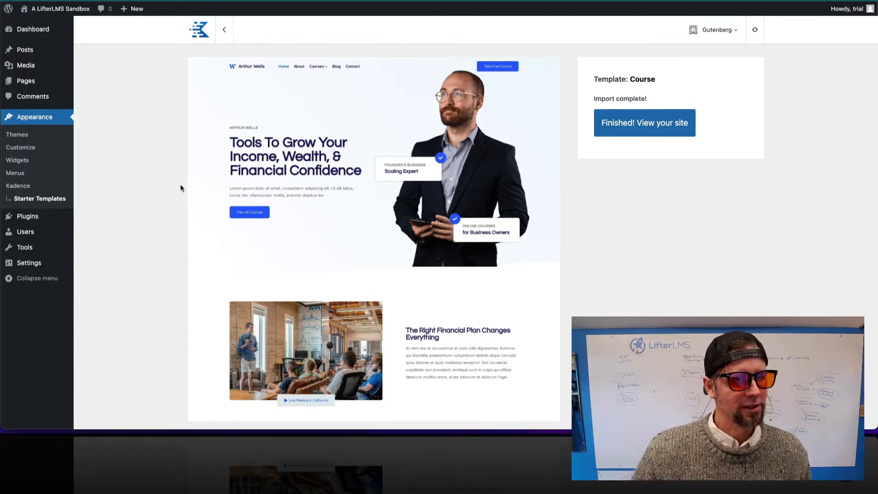
- Visit the live site and review its home page, About page and Course page
{"action": "mouse_move", "coordinate": [43, 9]}
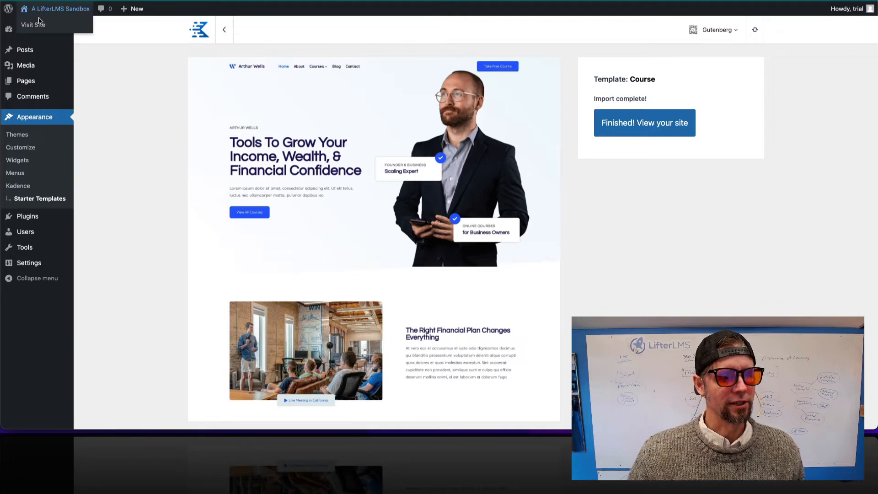
{"action": "left_click", "coordinate": [38, 26]}
{"action": "scroll", "coordinate": [501, 257], "scroll_direction": "down", "scroll_amount": 10}
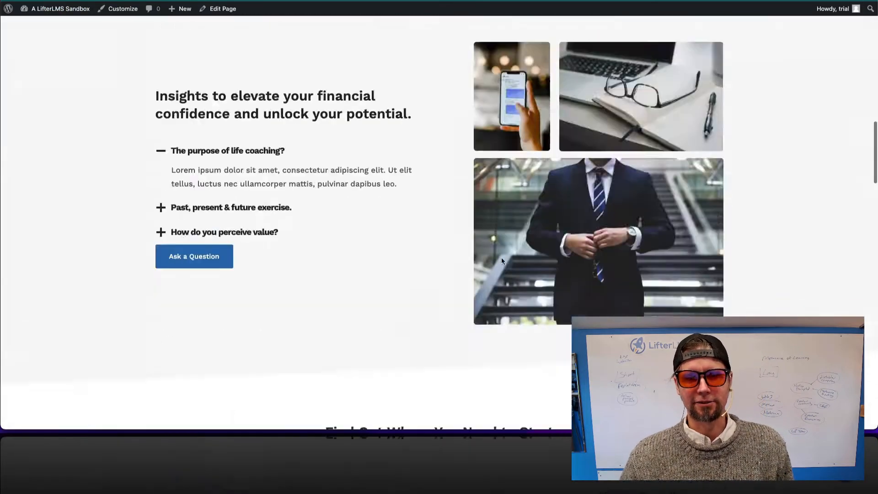
{"action": "scroll", "coordinate": [501, 260], "scroll_direction": "up", "scroll_amount": 10}
{"action": "left_click", "coordinate": [293, 34]}
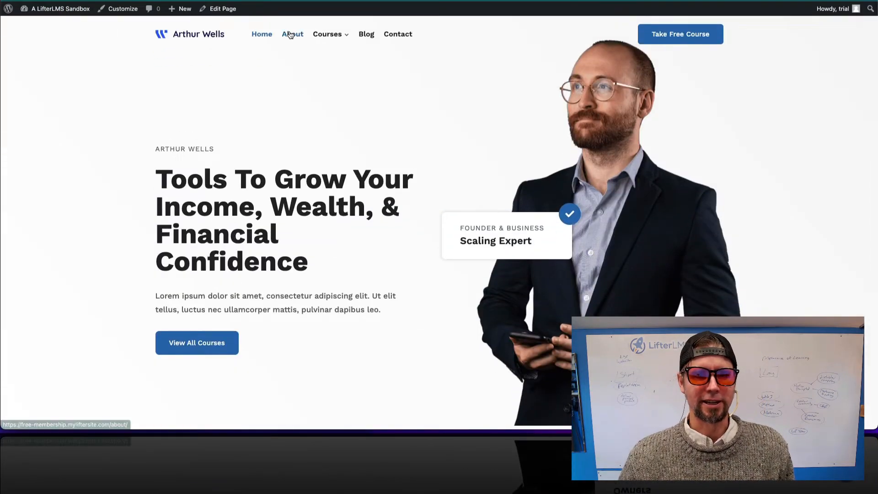
{"action": "mouse_move", "coordinate": [318, 37]}
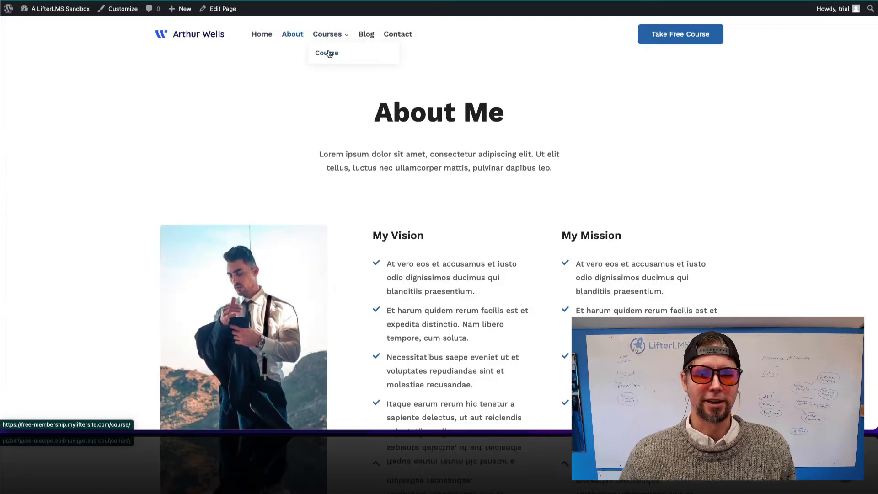
{"action": "left_click", "coordinate": [329, 54]}
{"action": "scroll", "coordinate": [329, 54], "scroll_direction": "down", "scroll_amount": 10}
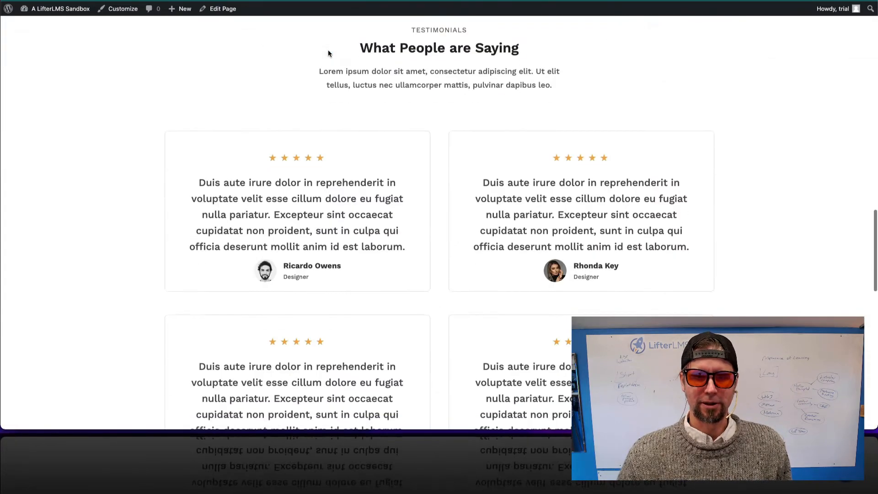
{"action": "scroll", "coordinate": [329, 54], "scroll_direction": "up", "scroll_amount": 5}
{"action": "scroll", "coordinate": [328, 53], "scroll_direction": "up", "scroll_amount": 5}
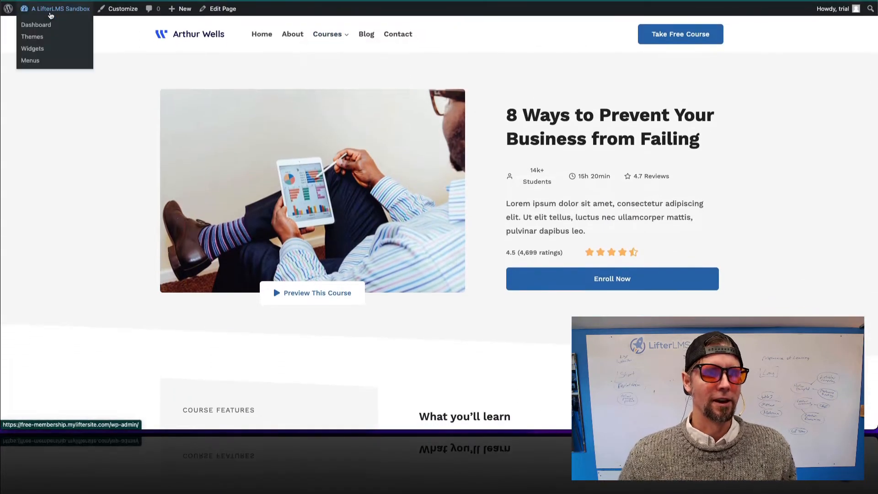
- Search the plugins for "lifterlms", then install and activate LMS by LifterLMS
{"action": "left_click", "coordinate": [47, 24]}
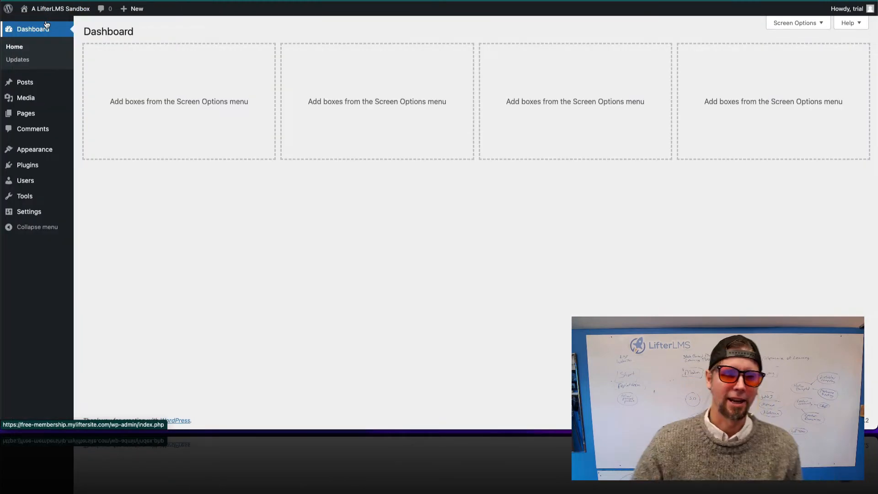
{"action": "mouse_move", "coordinate": [35, 165]}
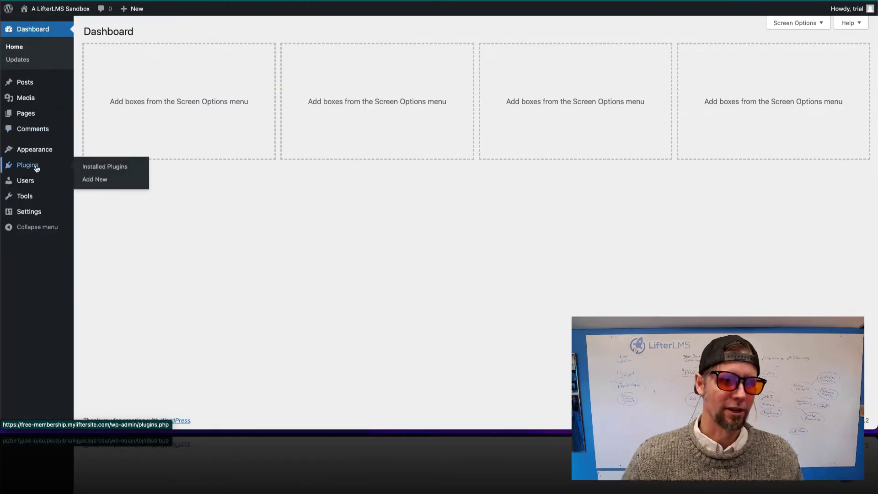
{"action": "left_click", "coordinate": [93, 180]}
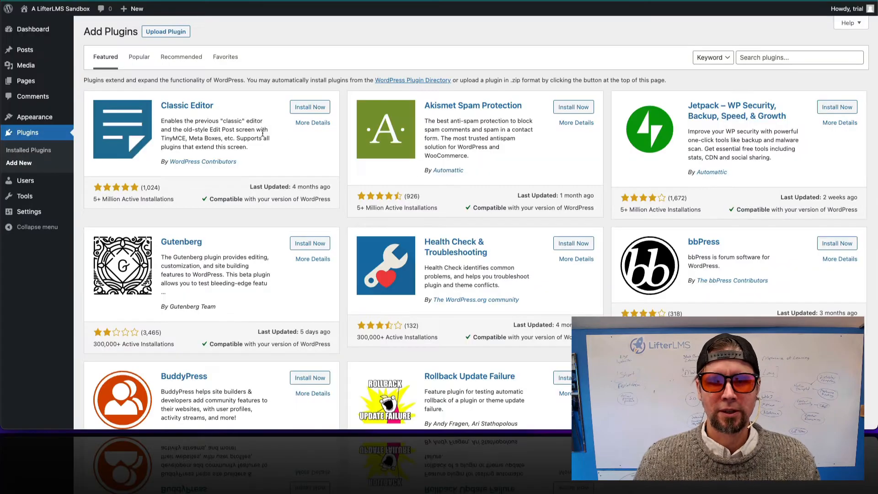
{"action": "left_click", "coordinate": [766, 58]}
{"action": "type", "text": "lifterlms"}
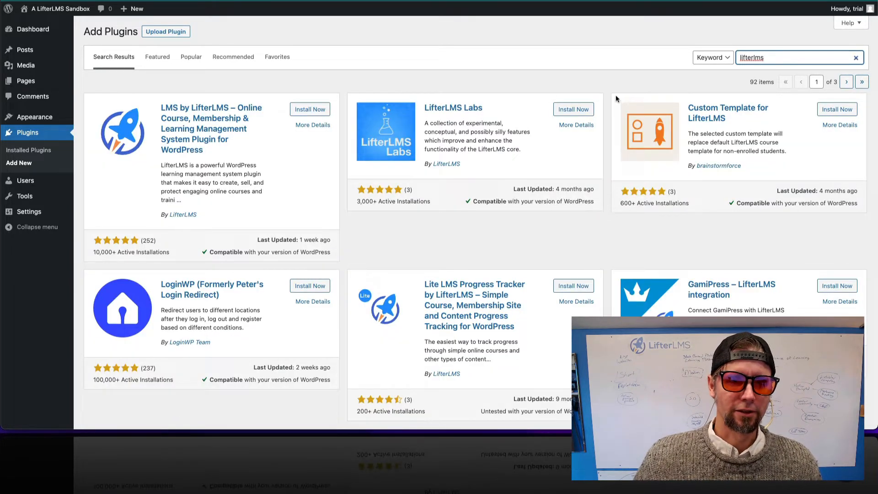
{"action": "left_click", "coordinate": [307, 110]}
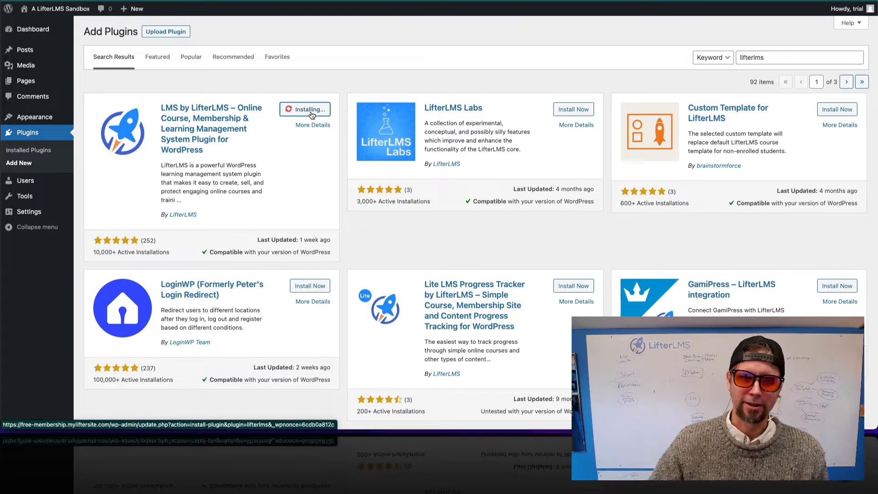
{"action": "left_click", "coordinate": [312, 113]}
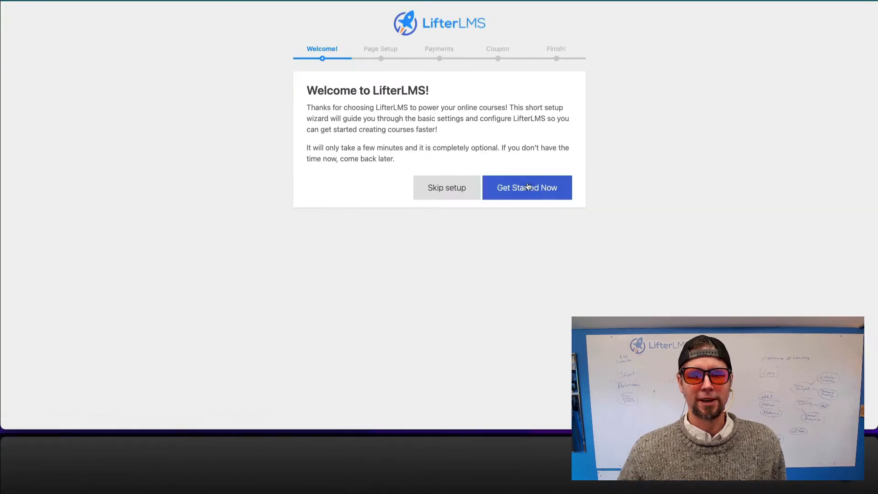
- Go through the LifterLMS setup wizard, creating the essential pages and enabling offline payments
{"action": "left_click", "coordinate": [528, 187]}
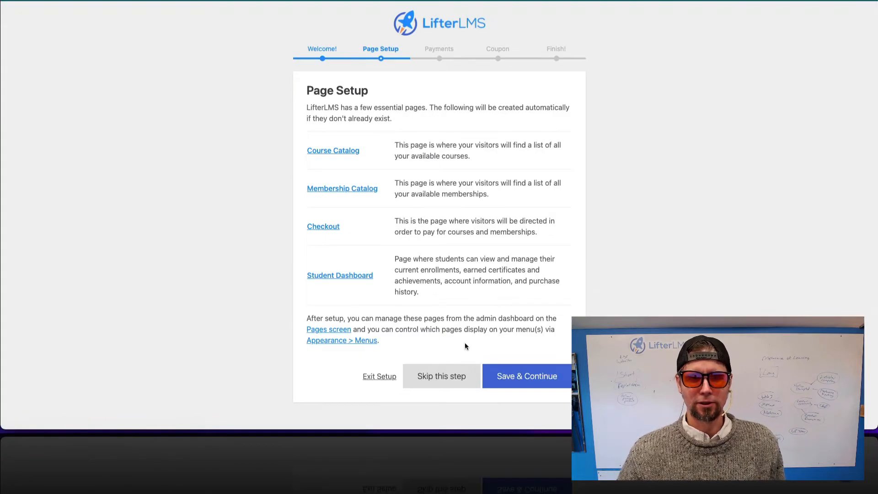
{"action": "left_click", "coordinate": [521, 376]}
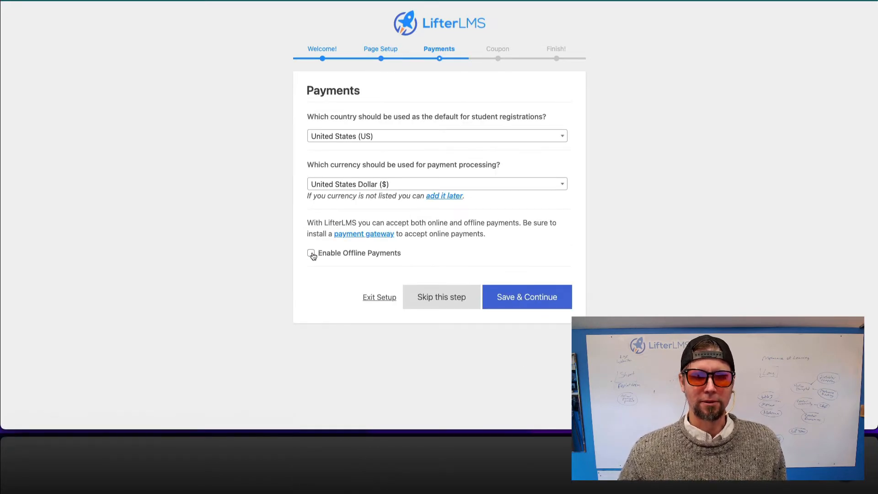
{"action": "left_click", "coordinate": [312, 254]}
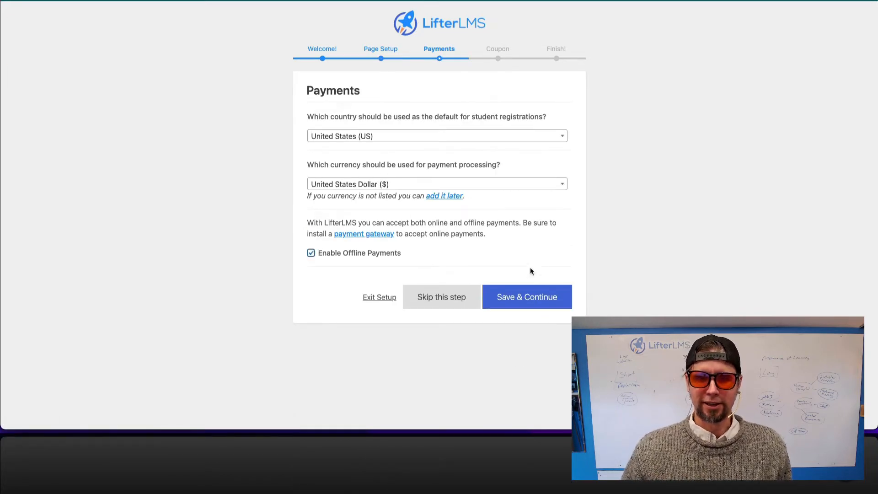
{"action": "left_click", "coordinate": [522, 297]}
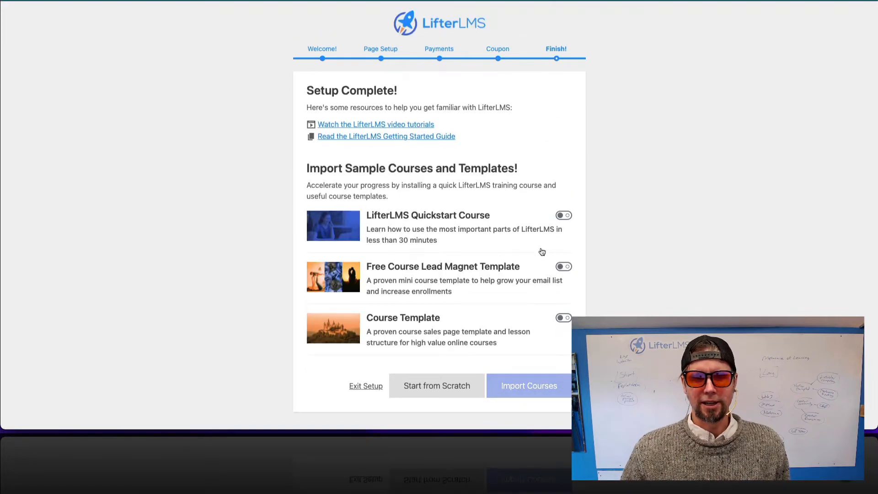
- Import the LifterLMS Quickstart Course, Free Course Lead Magnet Template and Course Template as sample courses
{"action": "left_click", "coordinate": [566, 215]}
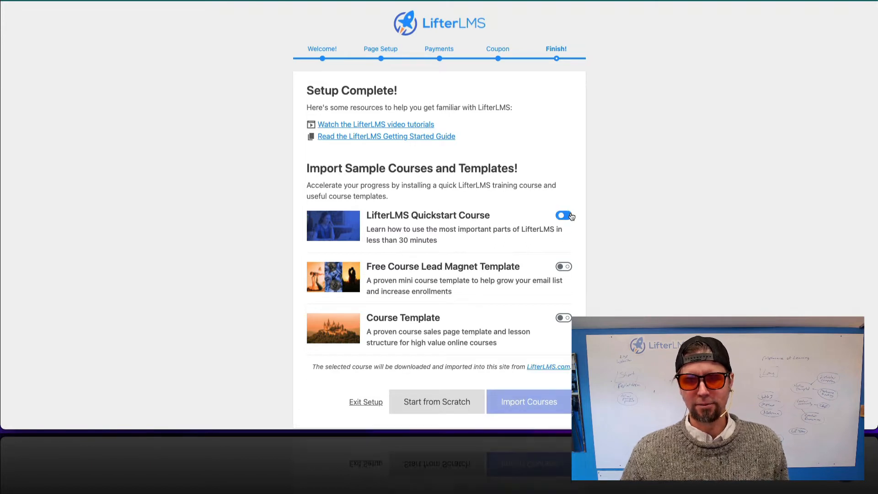
{"action": "left_click", "coordinate": [564, 266]}
{"action": "left_click", "coordinate": [565, 318]}
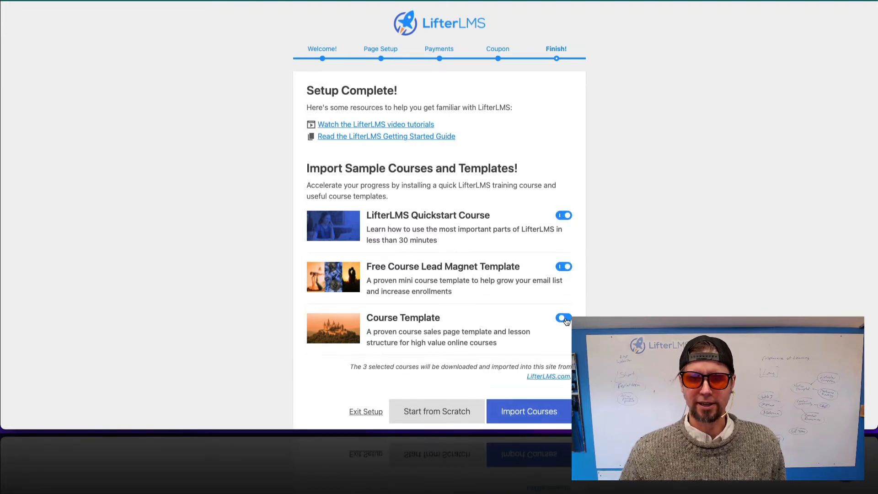
{"action": "left_click", "coordinate": [547, 406]}
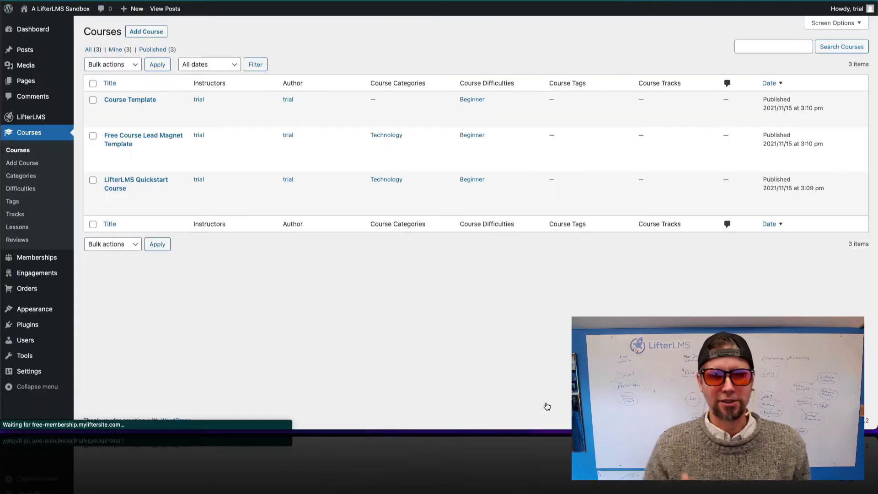
- Look over the imported courses and check the live site's home page
{"action": "mouse_move", "coordinate": [263, 135]}
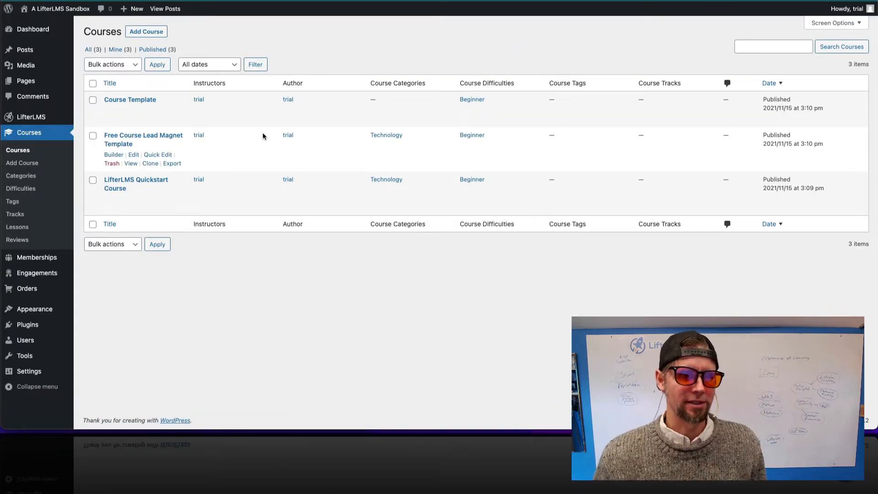
{"action": "mouse_move", "coordinate": [63, 17]}
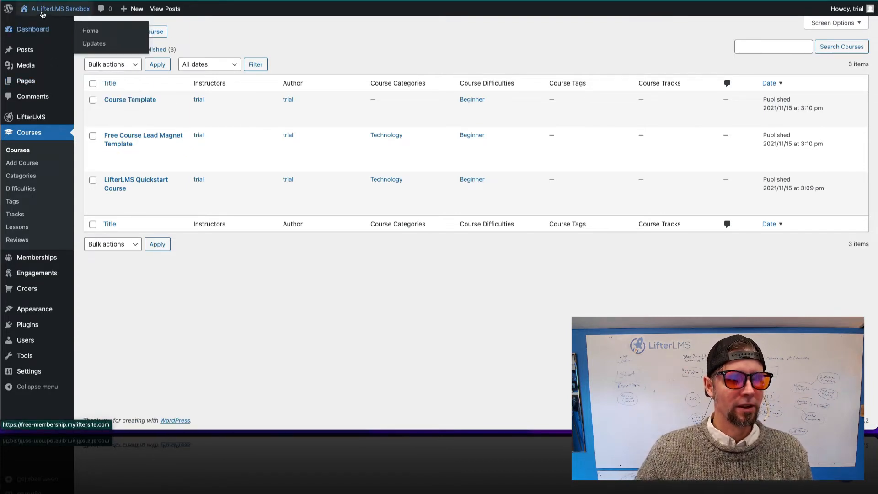
{"action": "left_click", "coordinate": [41, 27]}
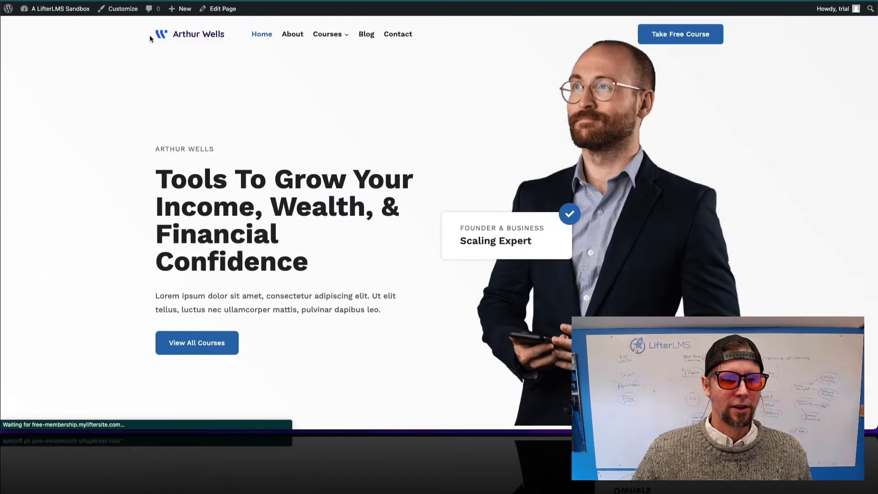
{"action": "scroll", "coordinate": [364, 130], "scroll_direction": "down", "scroll_amount": 5}
{"action": "scroll", "coordinate": [364, 132], "scroll_direction": "up", "scroll_amount": 5}
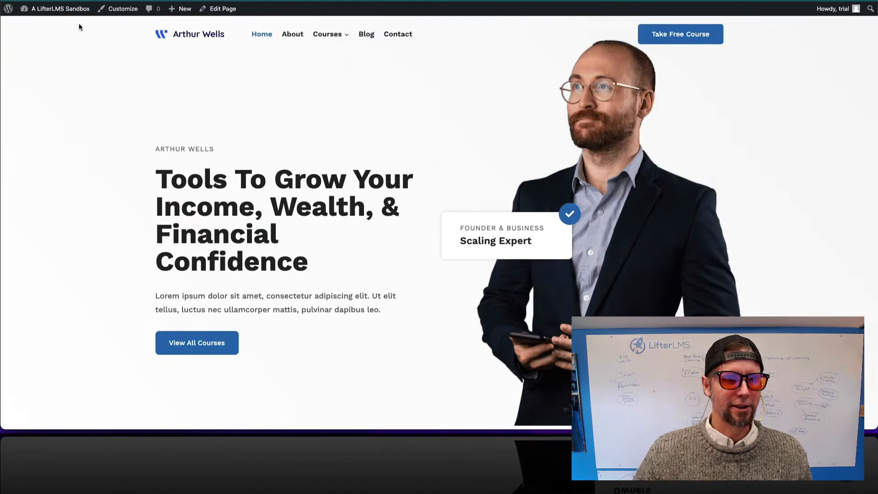
- Start a new membership from the dashboard, dismiss the editor welcome guide and title it "Gold Membership"
{"action": "left_click", "coordinate": [51, 28]}
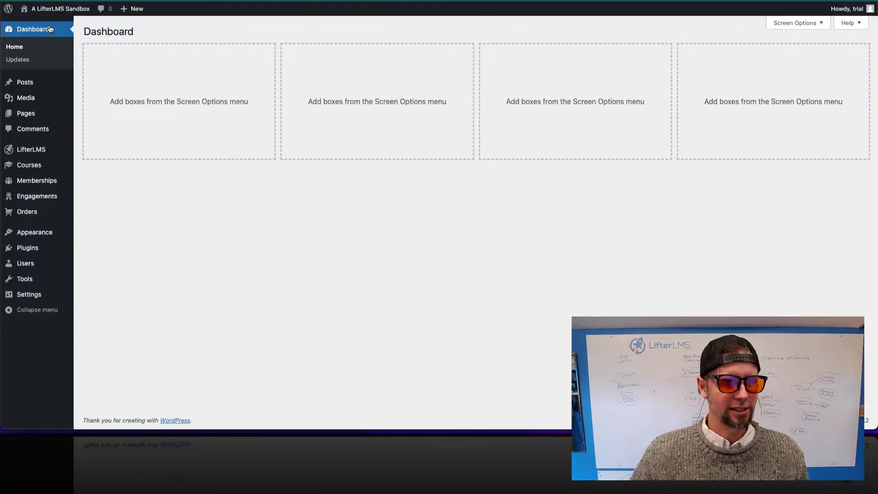
{"action": "mouse_move", "coordinate": [47, 230]}
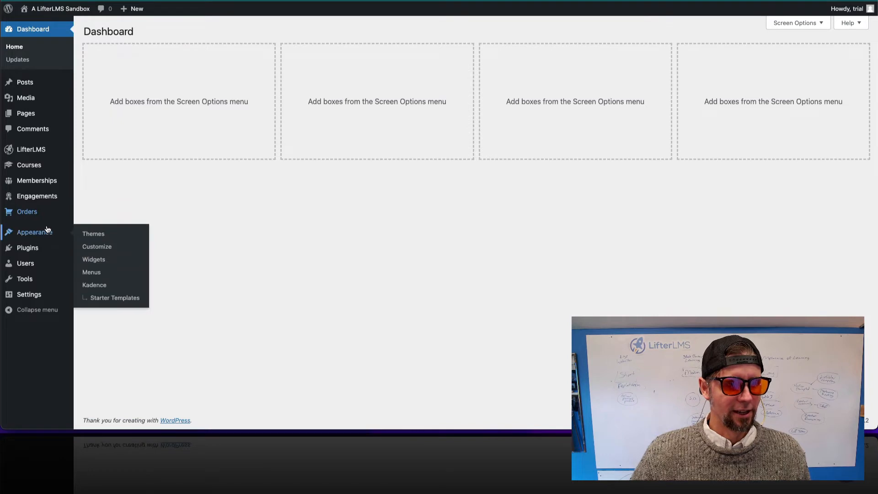
{"action": "left_click", "coordinate": [43, 183]}
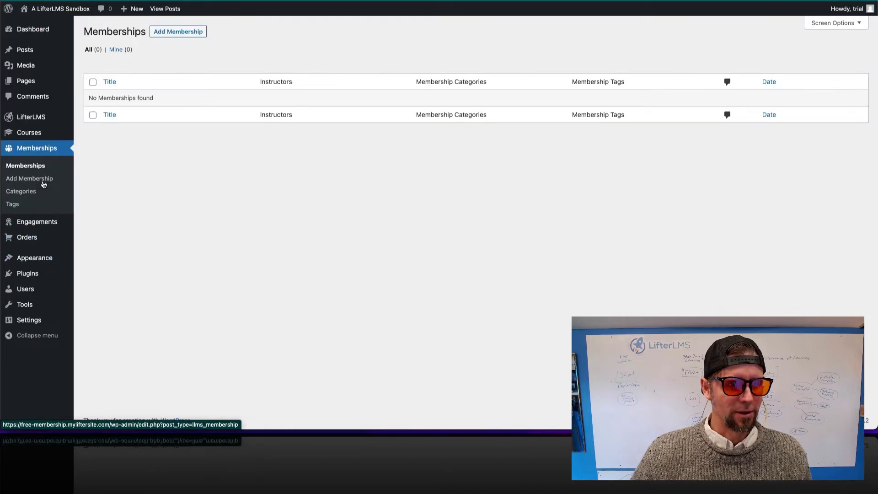
{"action": "left_click", "coordinate": [190, 34]}
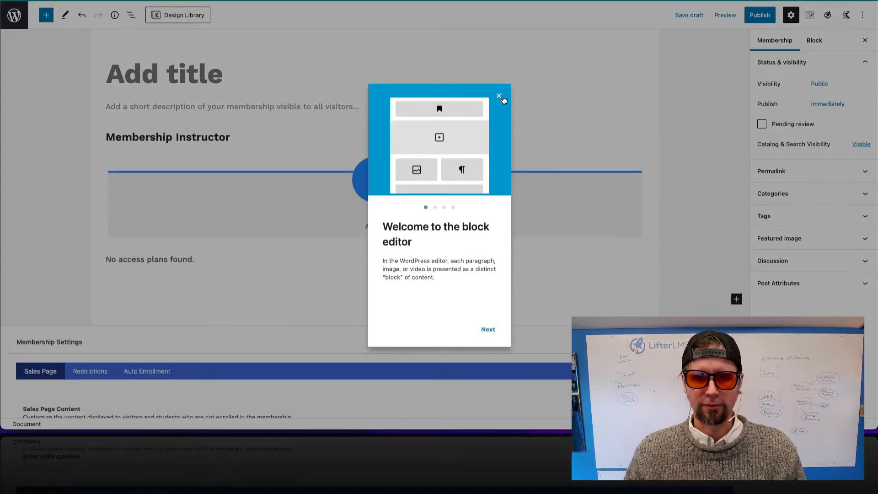
{"action": "left_click", "coordinate": [499, 97]}
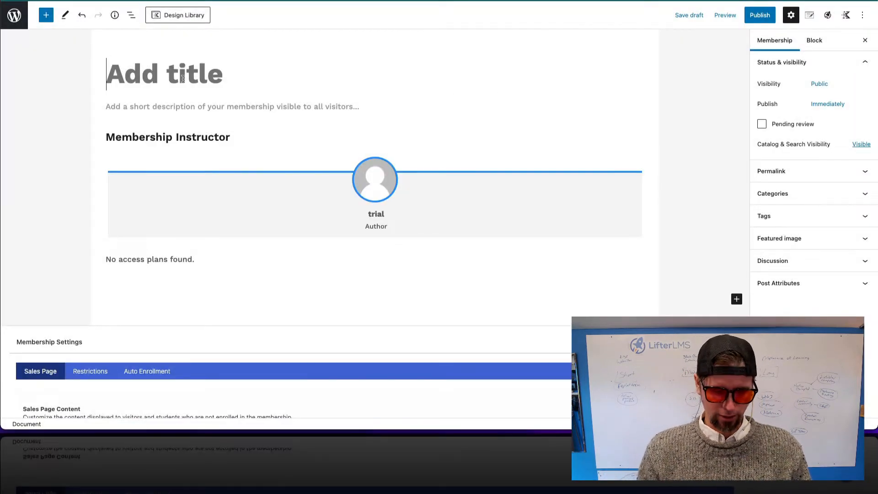
{"action": "type", "text": "Gold Mem"}
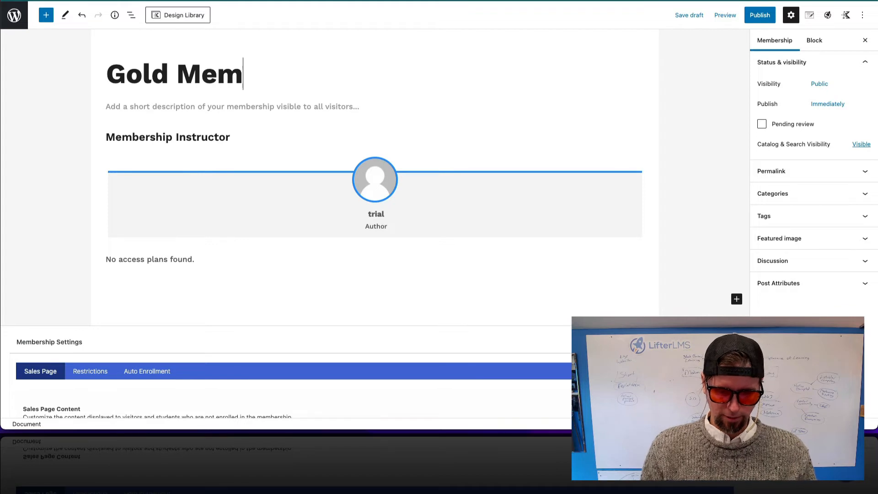
{"action": "type", "text": "bership"}
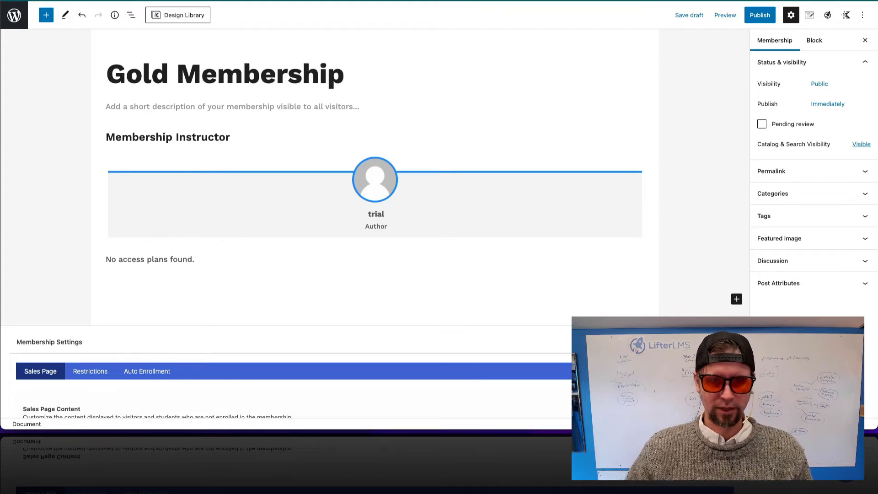
{"action": "key", "text": "Return"}
- Add an access plan titled "Monthly Membership" to the Gold Membership
{"action": "scroll", "coordinate": [685, 227], "scroll_direction": "down", "scroll_amount": 5}
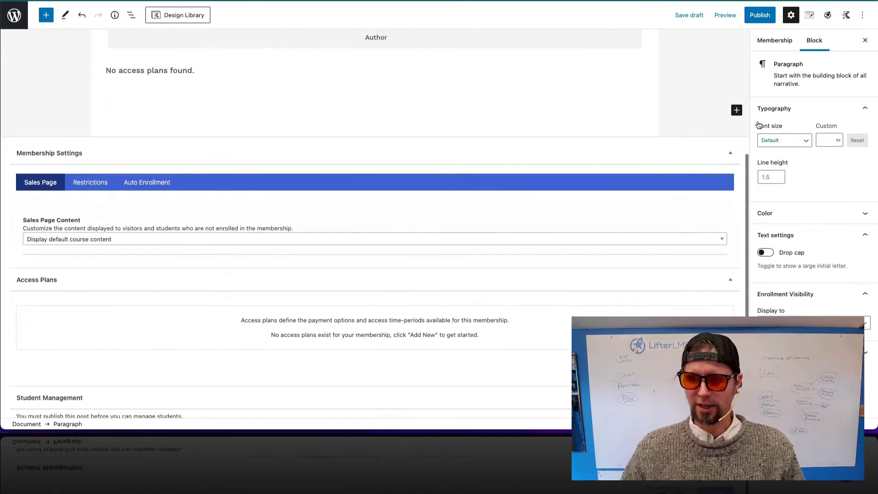
{"action": "scroll", "coordinate": [572, 54], "scroll_direction": "up", "scroll_amount": 5}
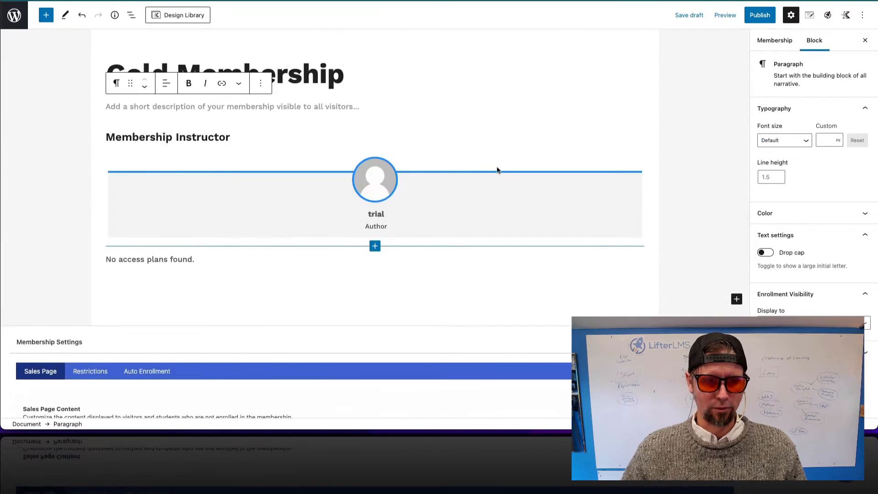
{"action": "scroll", "coordinate": [457, 210], "scroll_direction": "down", "scroll_amount": 4}
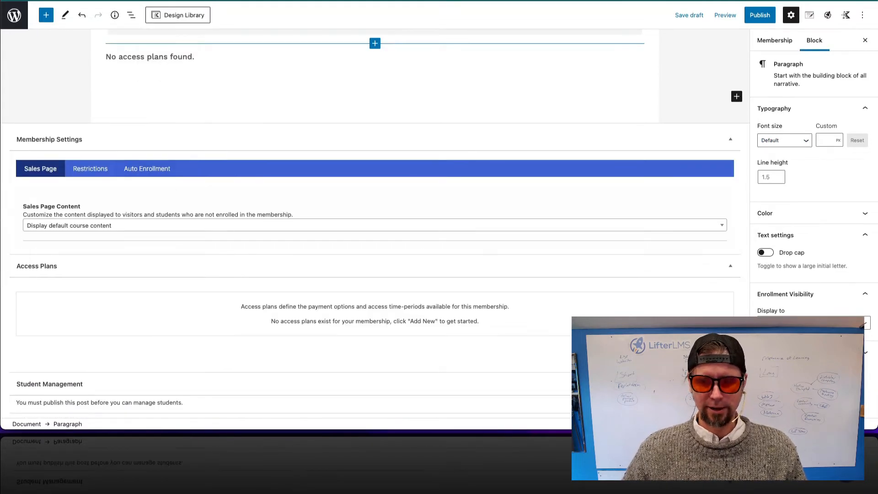
{"action": "left_click", "coordinate": [715, 354]}
{"action": "left_click", "coordinate": [137, 333]}
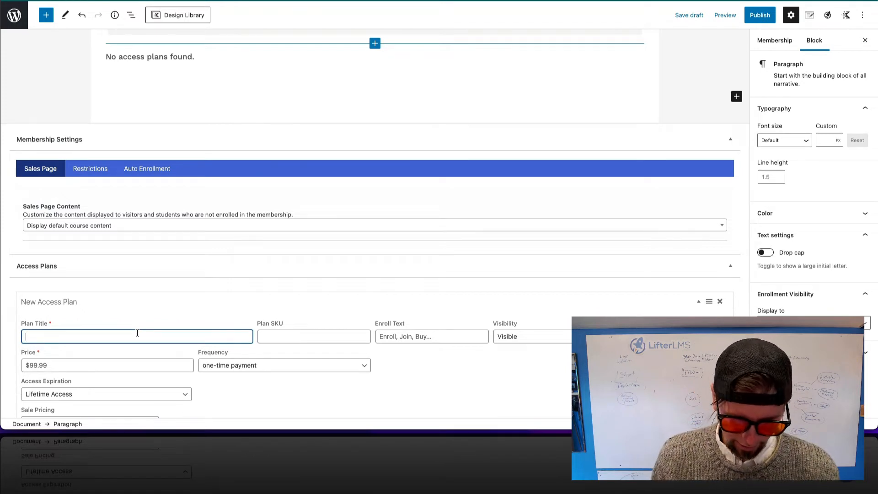
{"action": "type", "text": "Monthly Membership"}
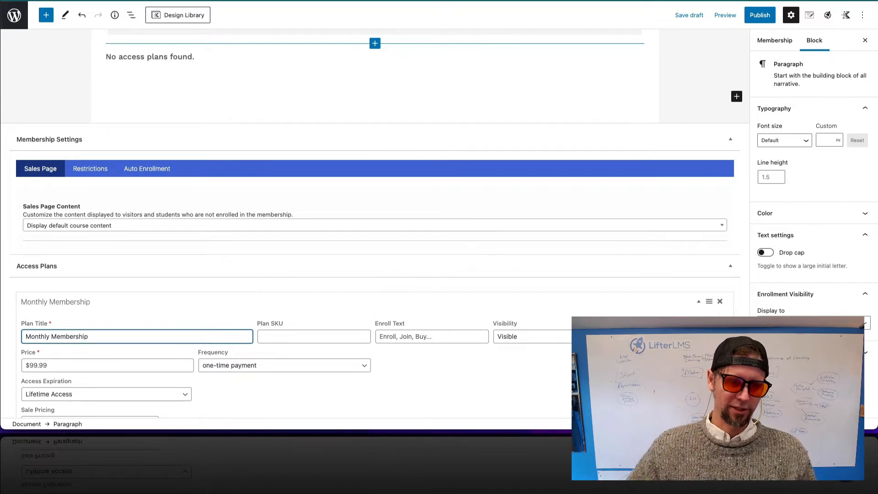
- Price the Monthly Membership plan at 300, recurring every month, and save the access plan
{"action": "scroll", "coordinate": [115, 348], "scroll_direction": "down", "scroll_amount": 1}
{"action": "left_click", "coordinate": [59, 330]}
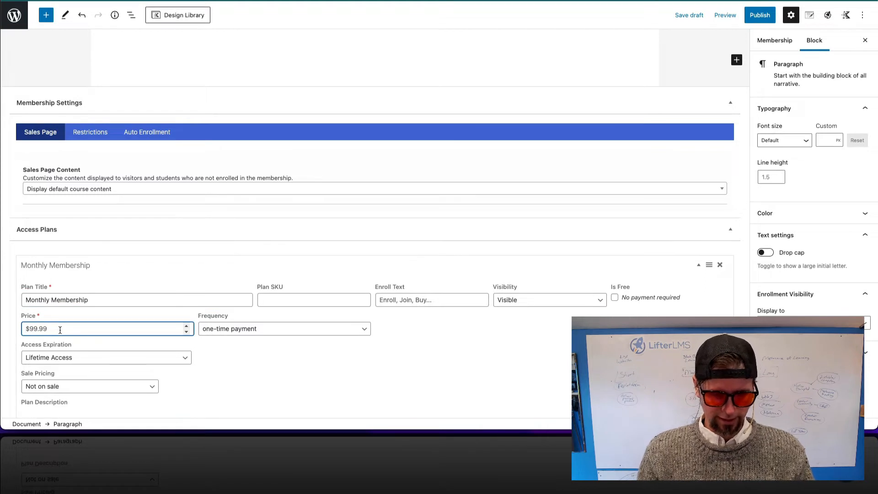
{"action": "left_click", "coordinate": [235, 329]}
{"action": "left_click", "coordinate": [247, 337]}
{"action": "left_click", "coordinate": [377, 332]}
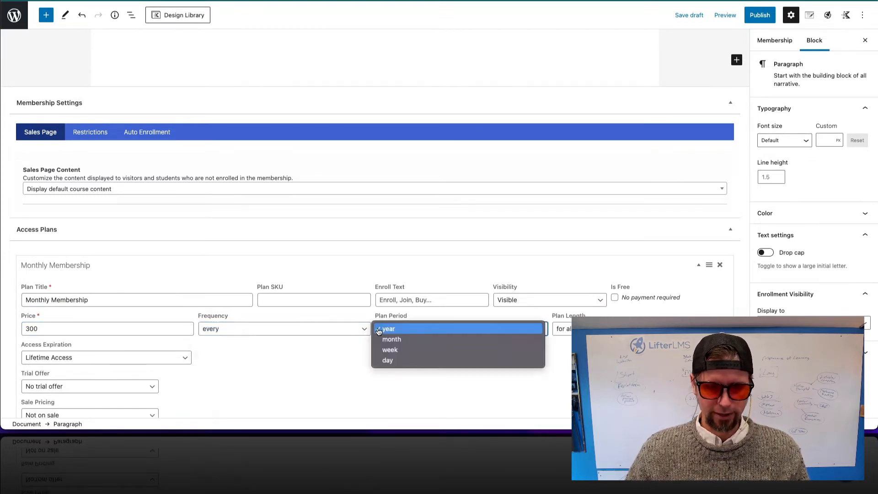
{"action": "left_click", "coordinate": [386, 340]}
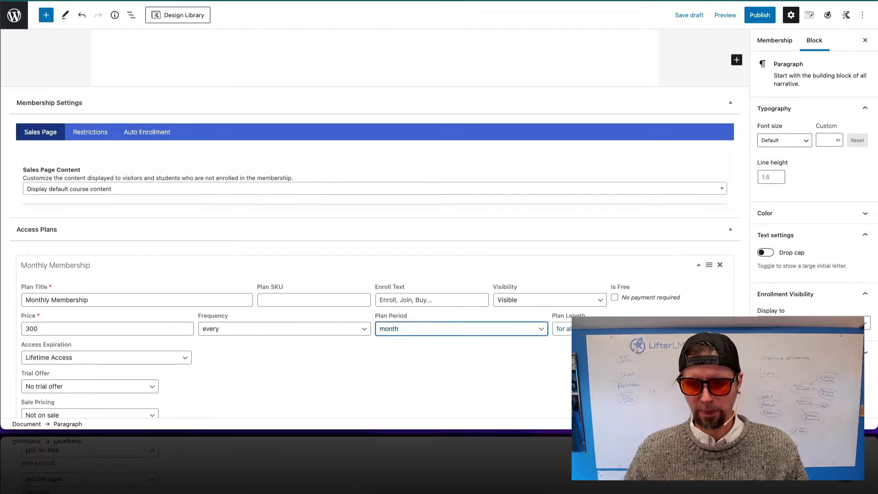
{"action": "scroll", "coordinate": [646, 276], "scroll_direction": "down", "scroll_amount": 5}
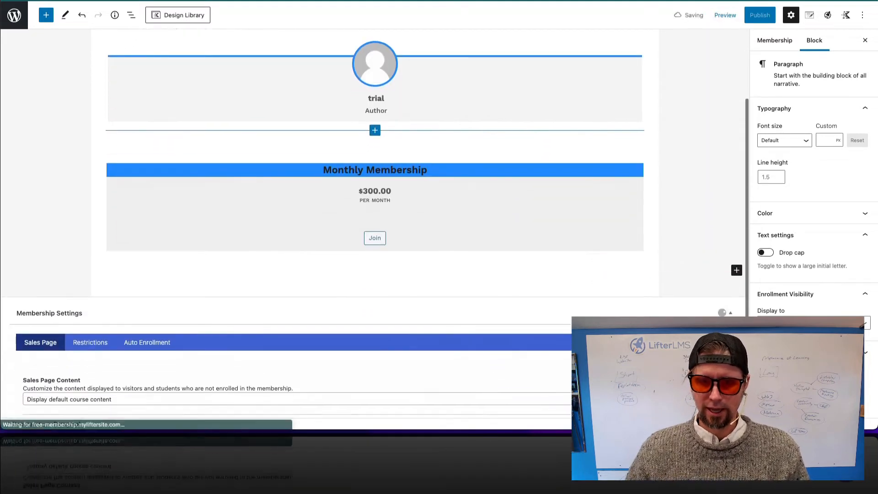
- Add a second access plan titled "Annual Membership" to the Gold Membership
{"action": "scroll", "coordinate": [375, 224], "scroll_direction": "down", "scroll_amount": 3}
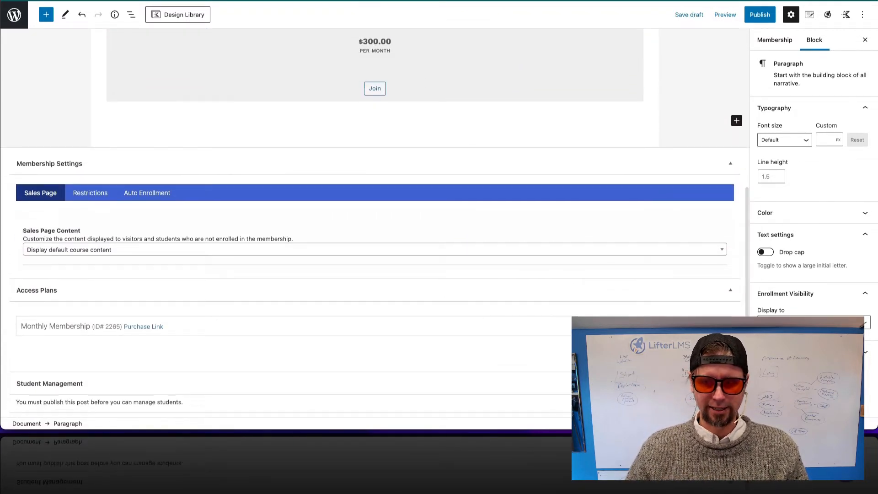
{"action": "left_click", "coordinate": [690, 353]}
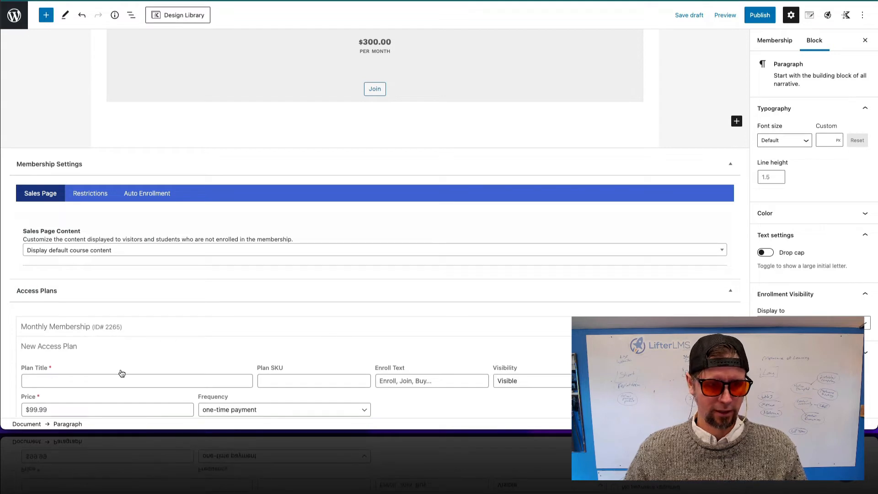
{"action": "left_click", "coordinate": [107, 376]}
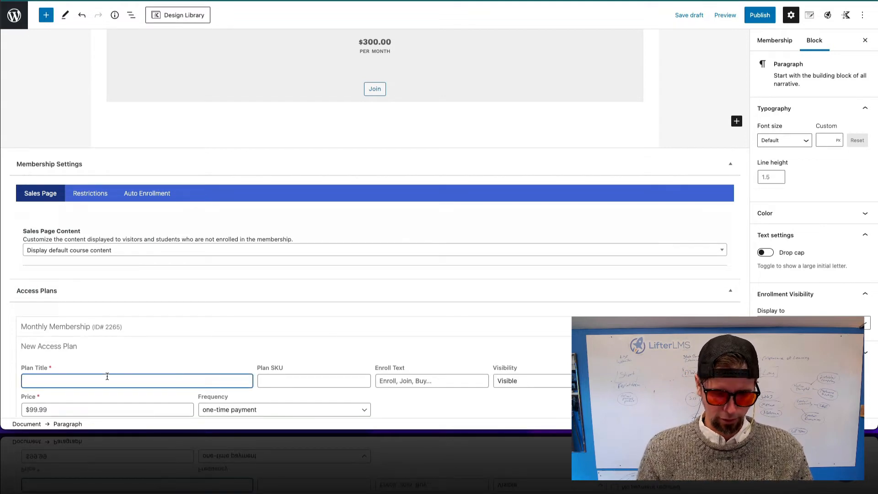
{"action": "type", "text": "Annual Membership"}
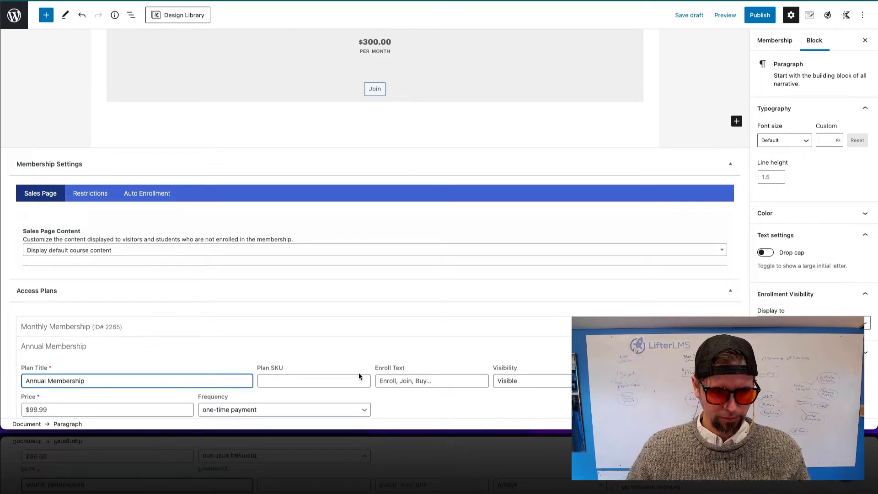
- Price the Annual Membership plan at 3000, recurring every year, and save the access plans
{"action": "scroll", "coordinate": [359, 376], "scroll_direction": "down", "scroll_amount": 2}
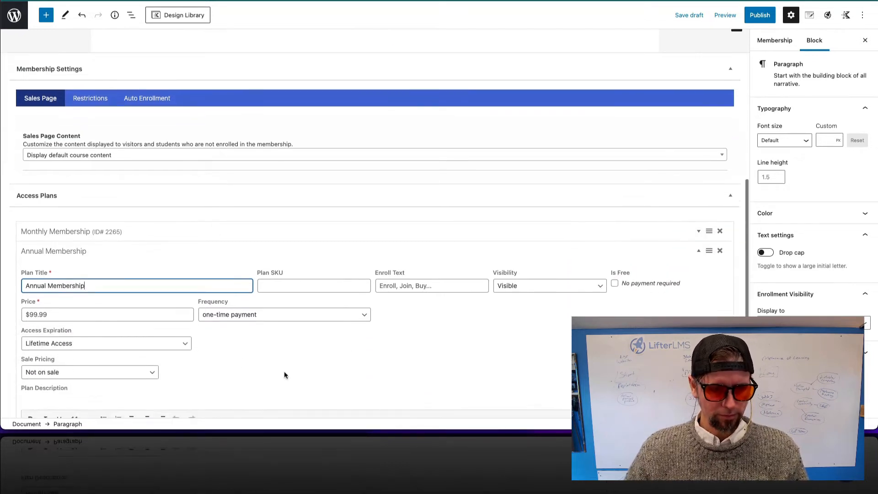
{"action": "left_click", "coordinate": [143, 312]}
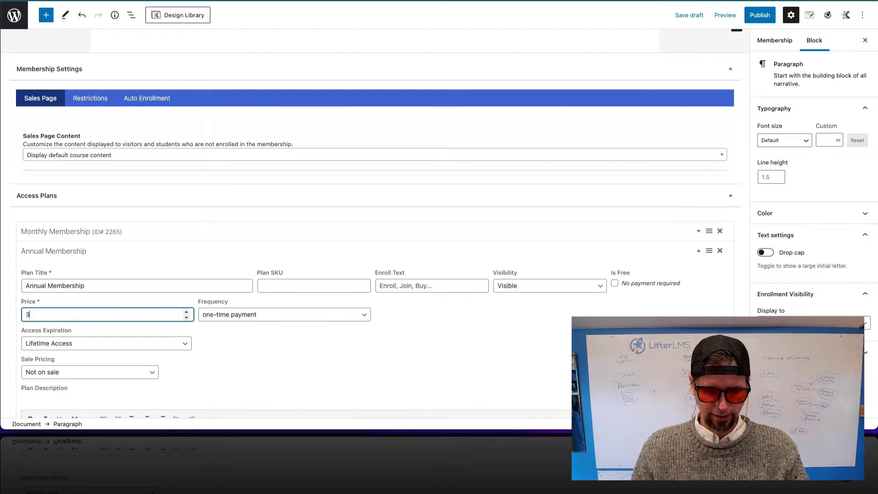
{"action": "type", "text": "3000"}
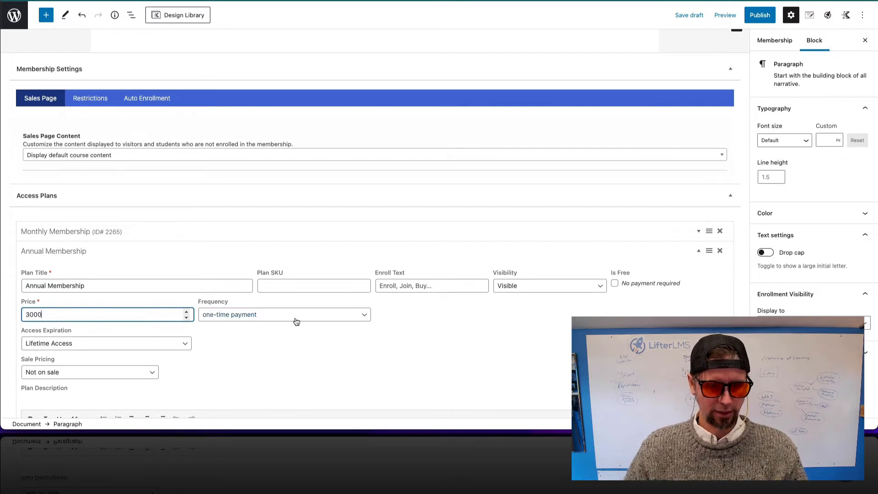
{"action": "left_click", "coordinate": [295, 315]}
{"action": "left_click", "coordinate": [288, 325]}
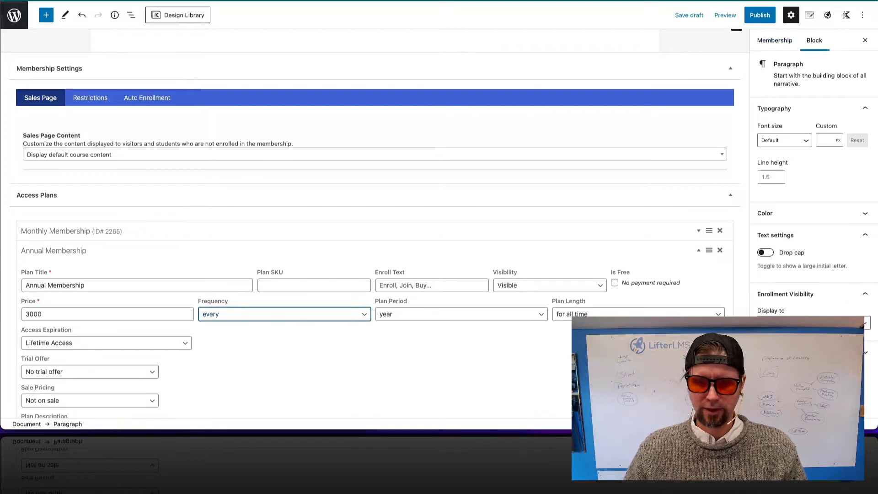
{"action": "scroll", "coordinate": [370, 229], "scroll_direction": "down", "scroll_amount": 3}
{"action": "scroll", "coordinate": [375, 229], "scroll_direction": "down", "scroll_amount": 1}
{"action": "left_click", "coordinate": [719, 354]}
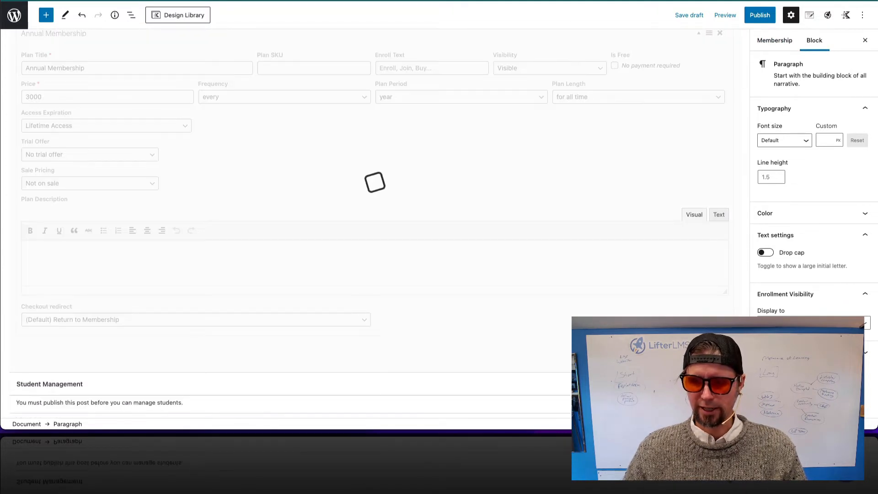
- Set the existing media library image Layer-0.jpg, the person with outstretched arms, as the membership's featured image
{"action": "left_click", "coordinate": [775, 40]}
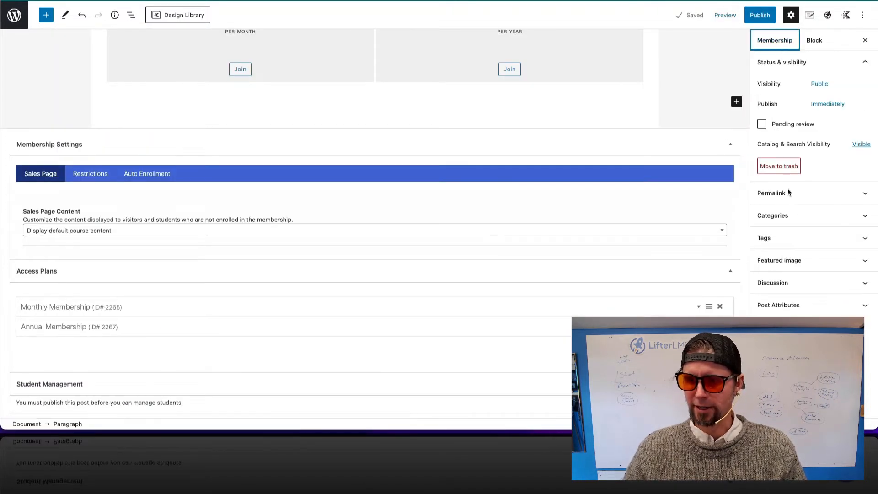
{"action": "left_click", "coordinate": [792, 256]}
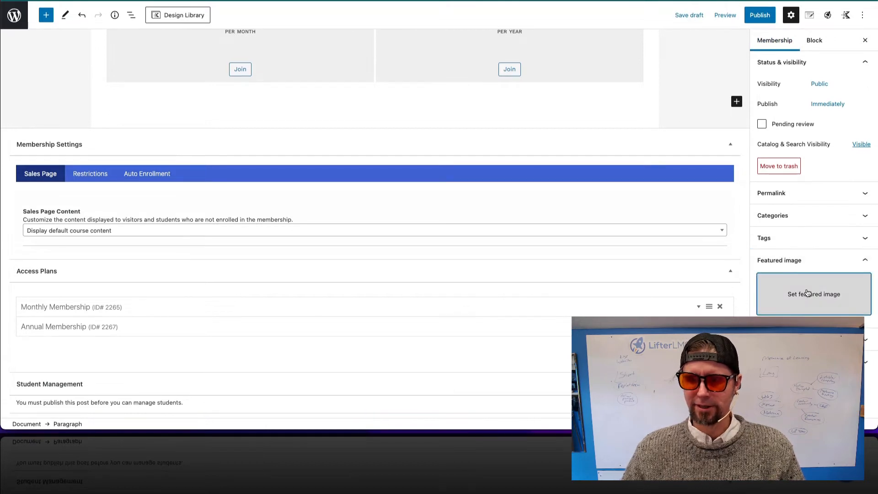
{"action": "left_click", "coordinate": [808, 293]}
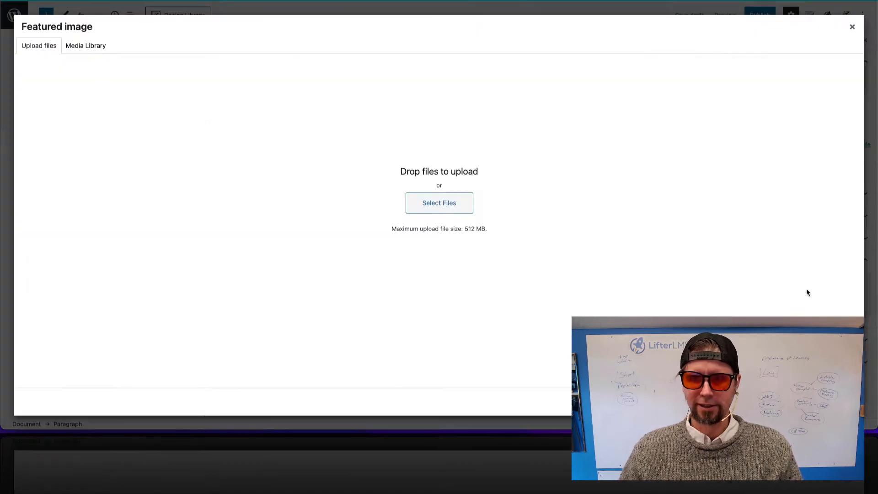
{"action": "left_click", "coordinate": [95, 50]}
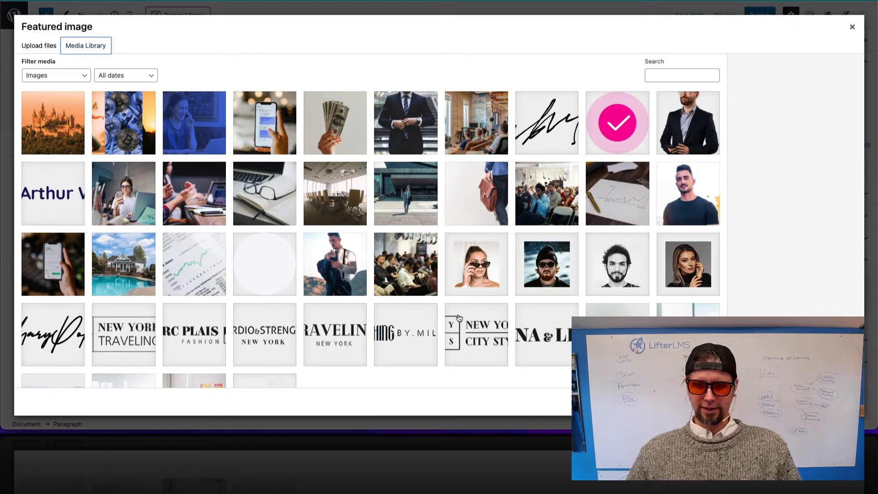
{"action": "scroll", "coordinate": [459, 318], "scroll_direction": "down", "scroll_amount": 3}
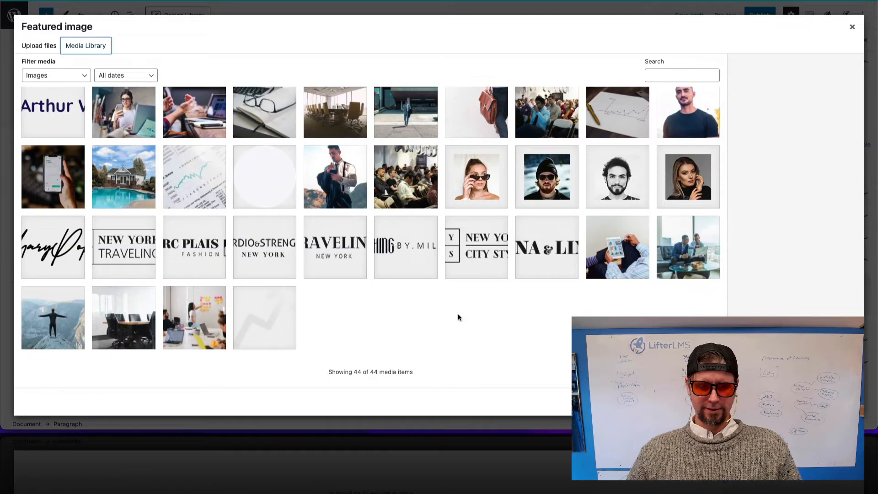
{"action": "left_click", "coordinate": [49, 334]}
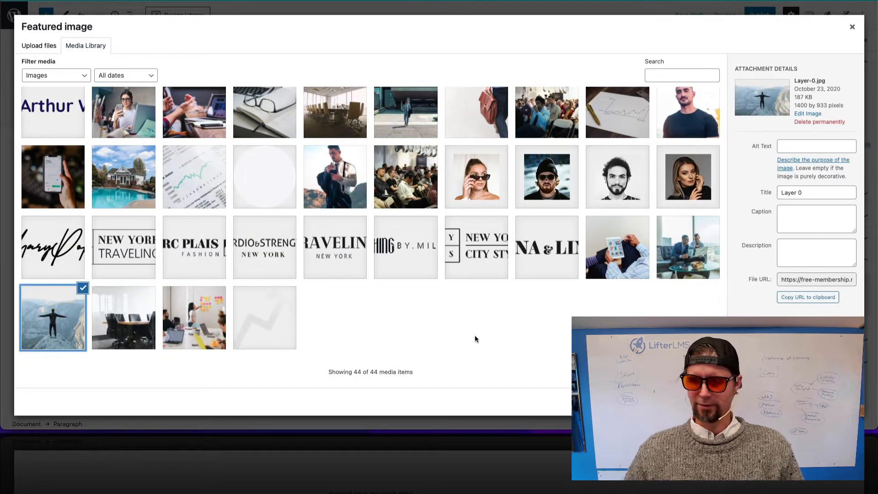
{"action": "left_click", "coordinate": [826, 402]}
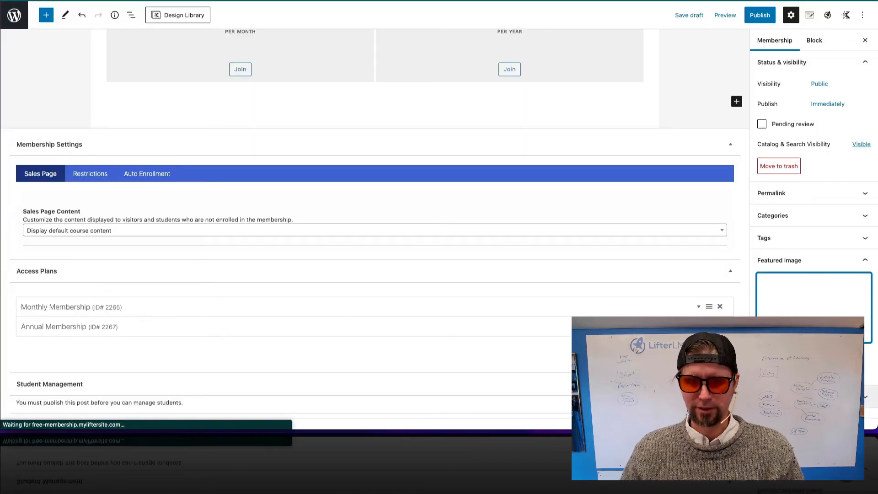
- Publish the Gold Membership and open its live page, leaving the editor
{"action": "left_click", "coordinate": [764, 15]}
{"action": "left_click", "coordinate": [770, 17]}
{"action": "left_click", "coordinate": [114, 402]}
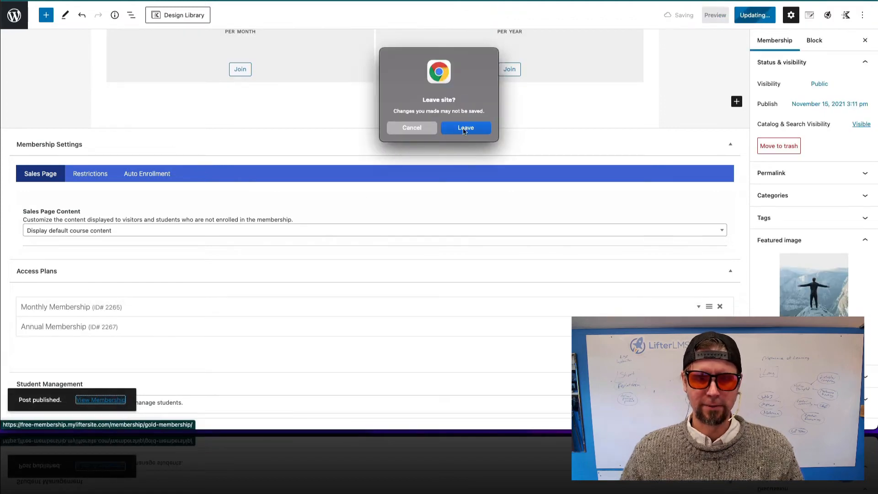
{"action": "left_click", "coordinate": [465, 128]}
- Look over the live Gold Membership page with its pricing table and open the checkout for the Annual Membership plan
{"action": "scroll", "coordinate": [479, 230], "scroll_direction": "down", "scroll_amount": 1}
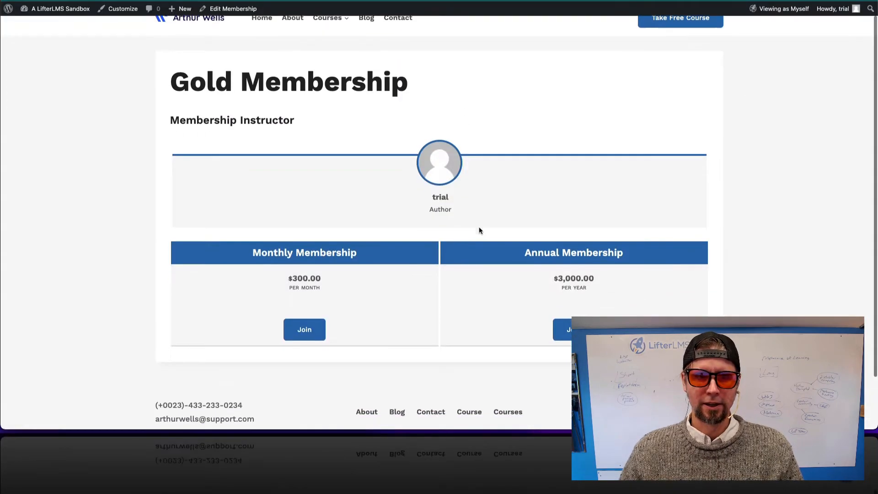
{"action": "scroll", "coordinate": [478, 230], "scroll_direction": "up", "scroll_amount": 2}
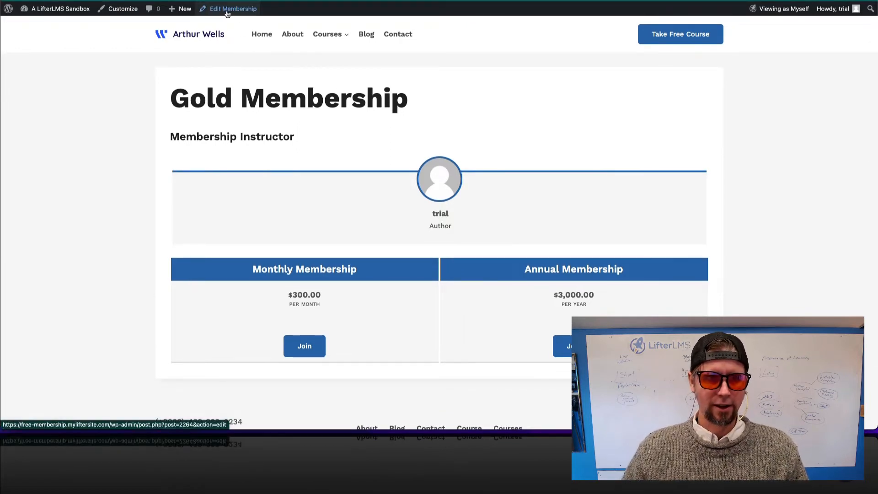
{"action": "scroll", "coordinate": [385, 174], "scroll_direction": "down", "scroll_amount": 3}
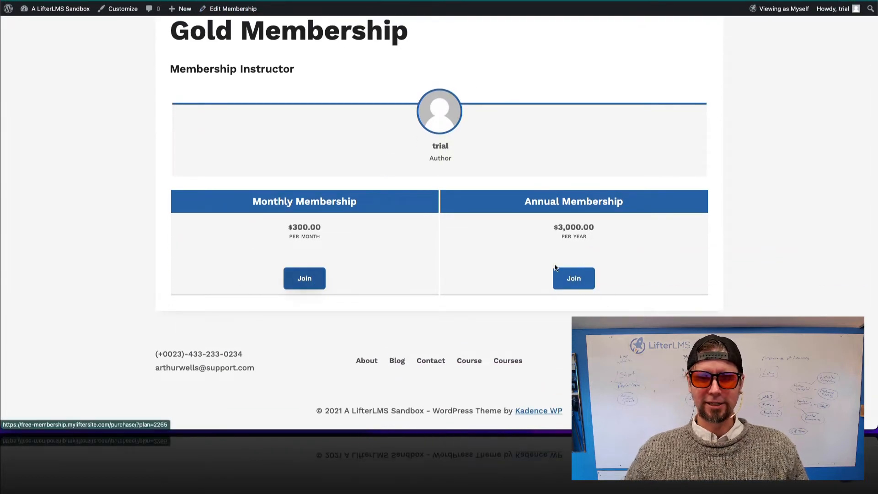
{"action": "left_click", "coordinate": [573, 282]}
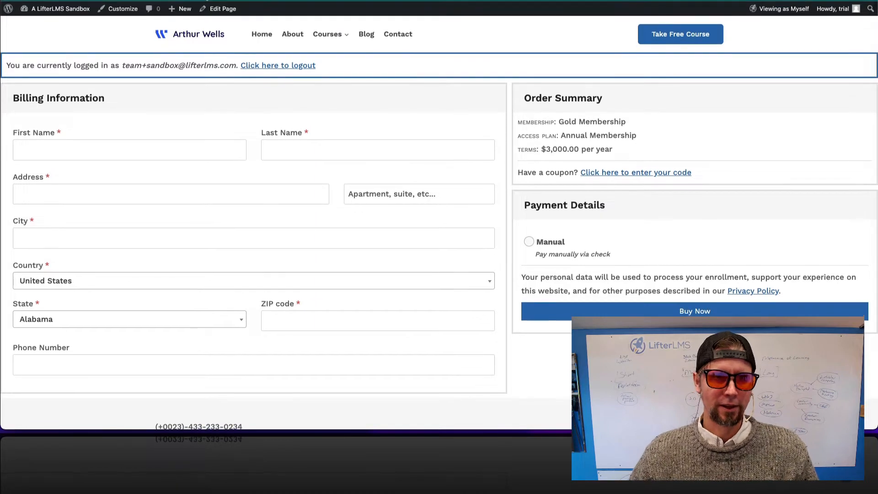
- Edit the Purchase page to use the Normal page layout, update it and view the live page
{"action": "left_click", "coordinate": [218, 11]}
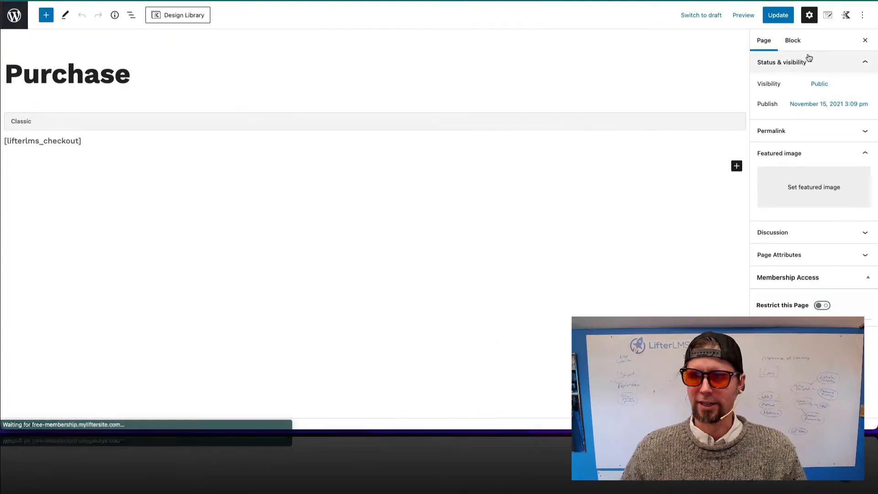
{"action": "left_click", "coordinate": [846, 15]}
{"action": "left_click", "coordinate": [829, 15]}
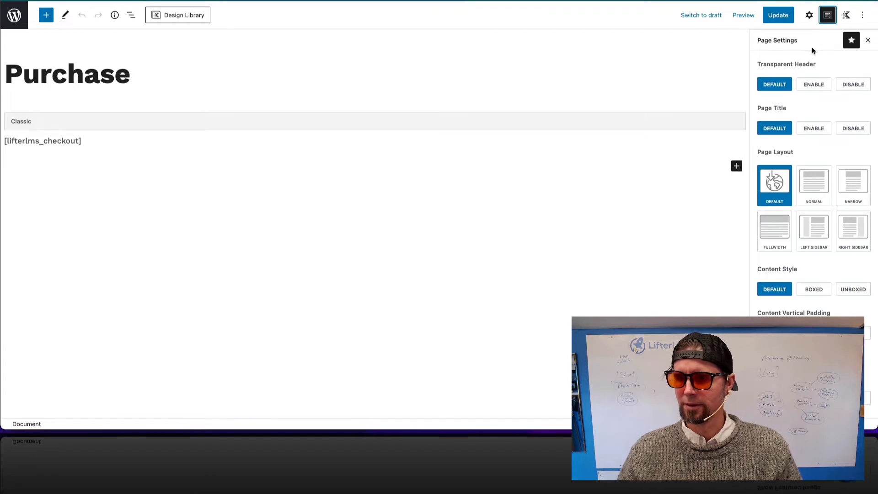
{"action": "left_click", "coordinate": [847, 16]}
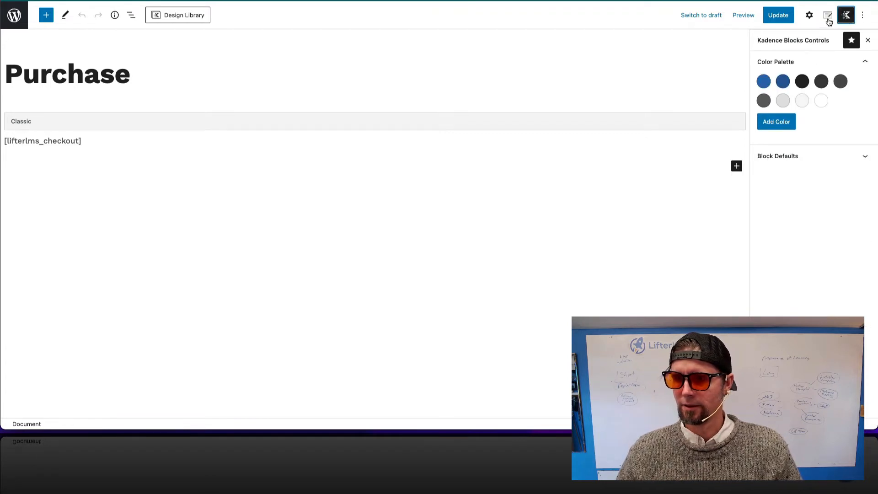
{"action": "left_click", "coordinate": [829, 16]}
{"action": "left_click", "coordinate": [815, 197]}
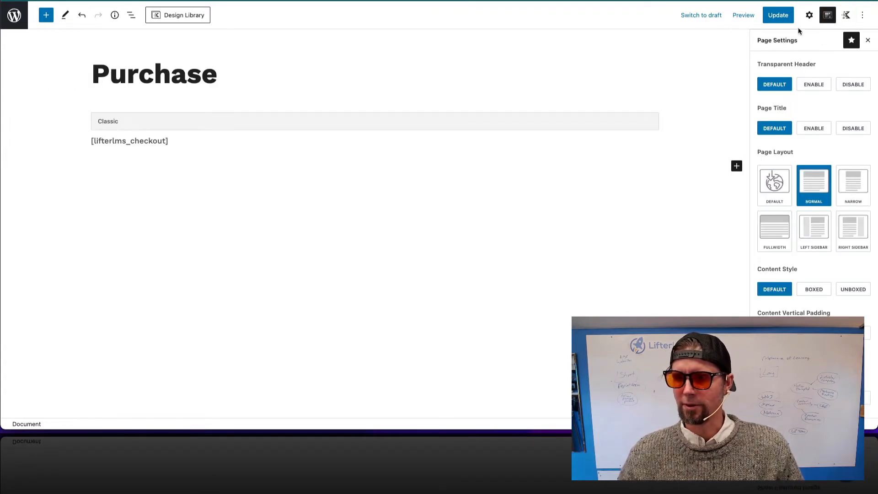
{"action": "left_click", "coordinate": [779, 16]}
{"action": "left_click", "coordinate": [90, 400]}
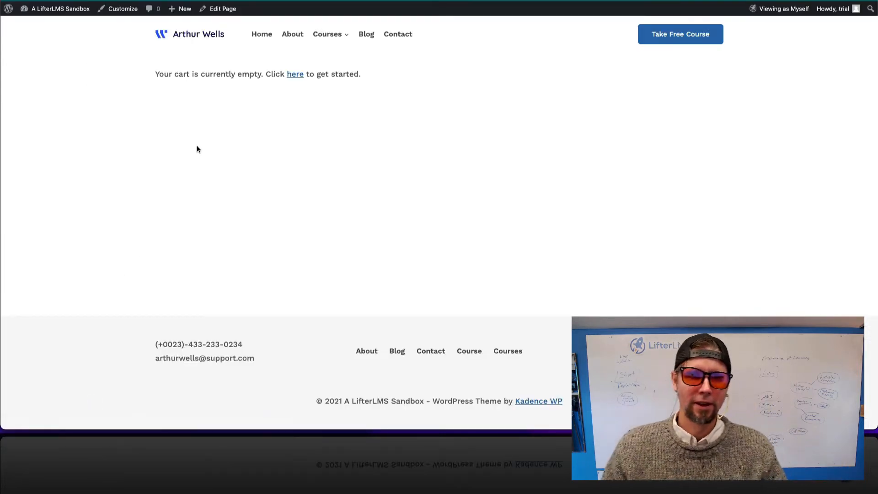
- Open the site's menu editor and add the Membership Catalog page to the Course Menu as a top-level item between About and Courses
{"action": "mouse_move", "coordinate": [69, 11]}
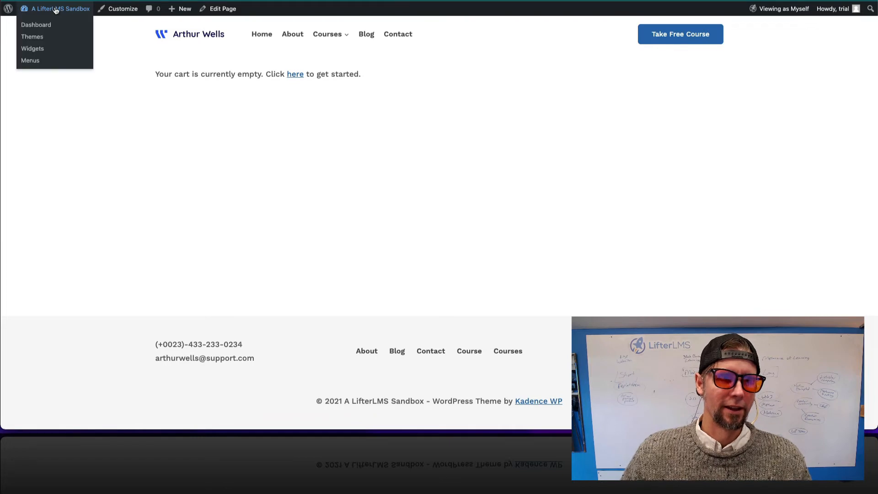
{"action": "left_click", "coordinate": [47, 30]}
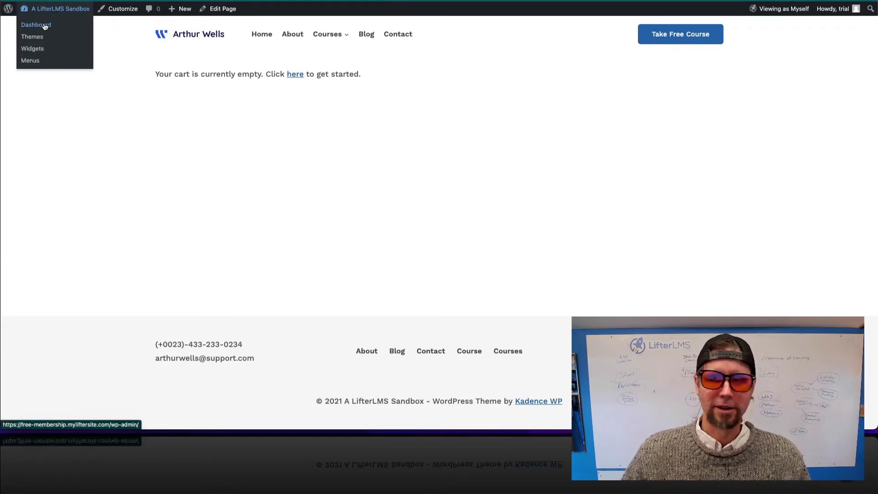
{"action": "mouse_move", "coordinate": [18, 232]}
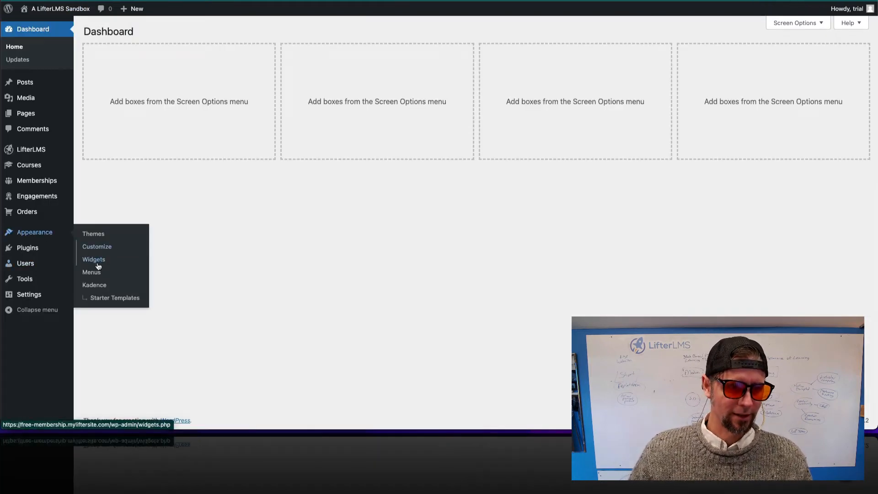
{"action": "left_click", "coordinate": [92, 272]}
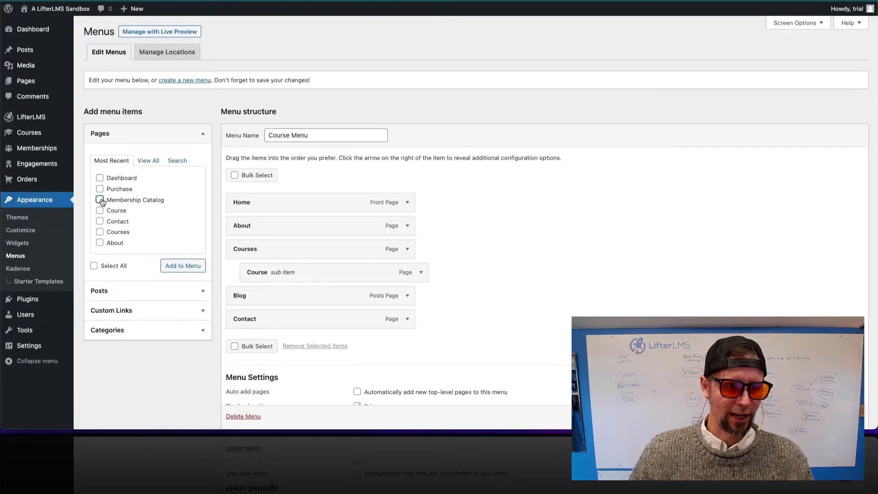
{"action": "left_click", "coordinate": [183, 266]}
{"action": "left_click_drag", "start_coordinate": [271, 341], "coordinate": [315, 252]}
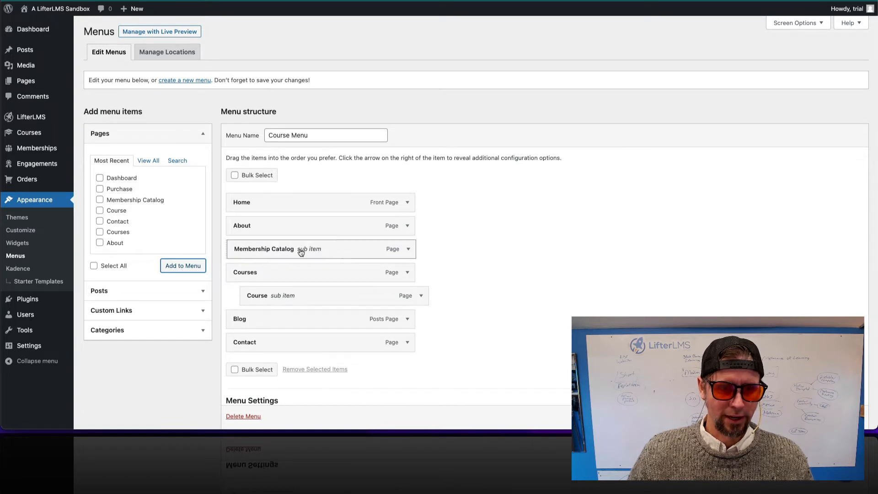
- Change the Membership Catalog menu item's navigation label to Membership
{"action": "left_click", "coordinate": [408, 249]}
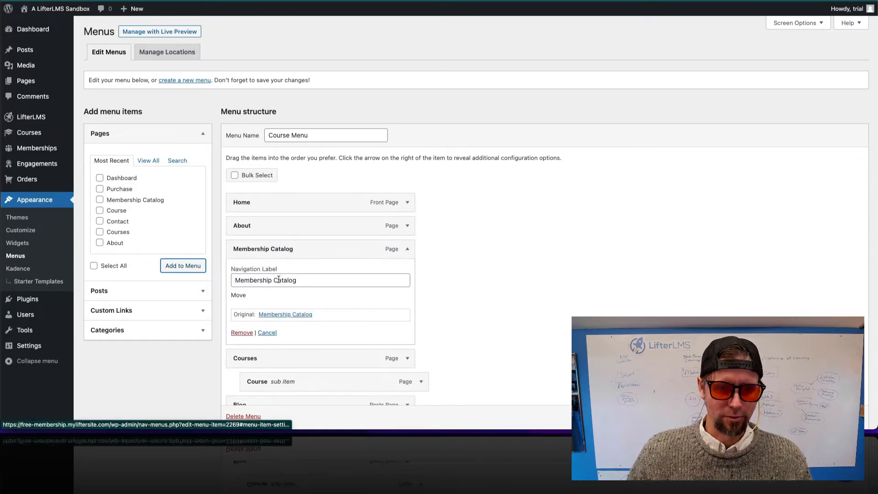
{"action": "left_click", "coordinate": [269, 281]}
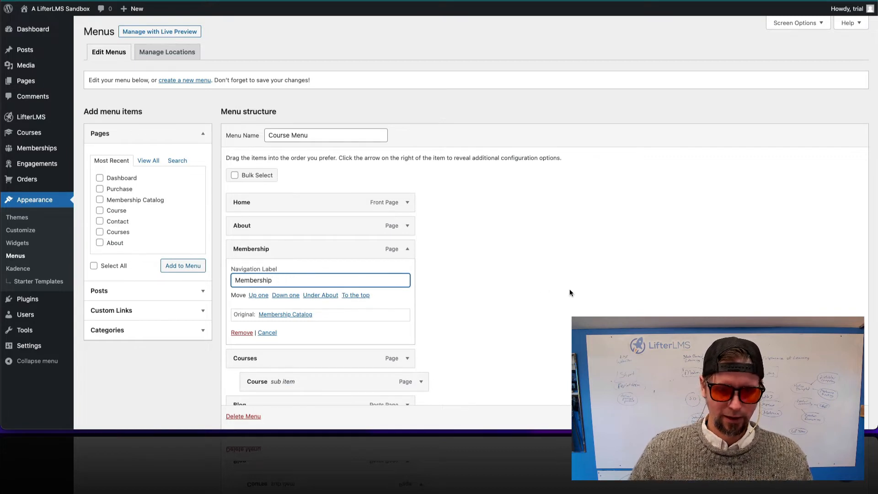
{"action": "left_click", "coordinate": [407, 249]}
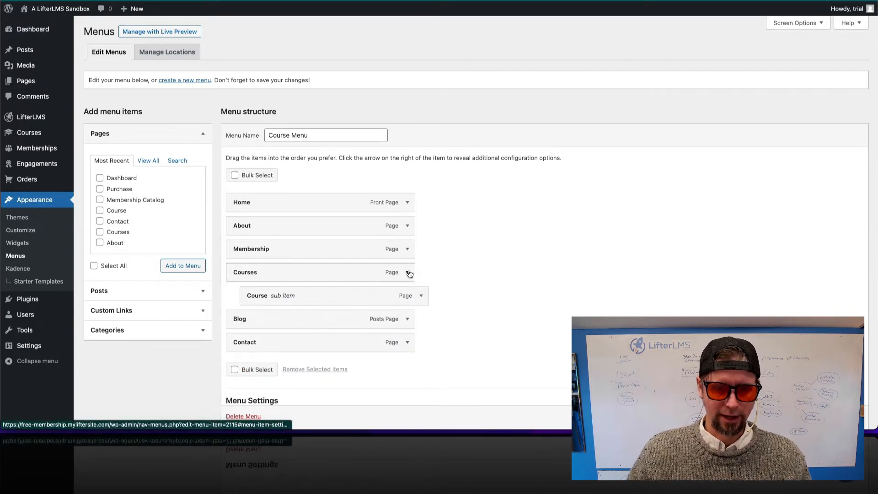
- Remove the Courses item and its Course sub item from the Course Menu
{"action": "left_click", "coordinate": [408, 273]}
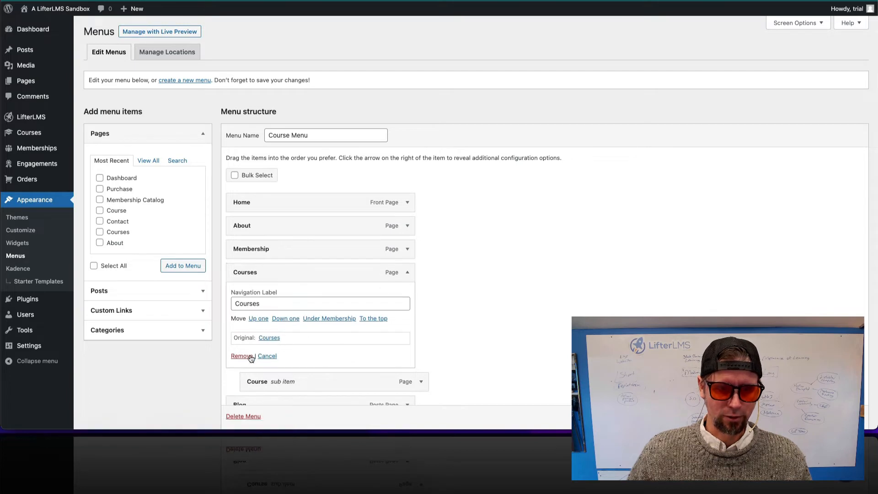
{"action": "left_click", "coordinate": [250, 356]}
{"action": "left_click", "coordinate": [407, 273]}
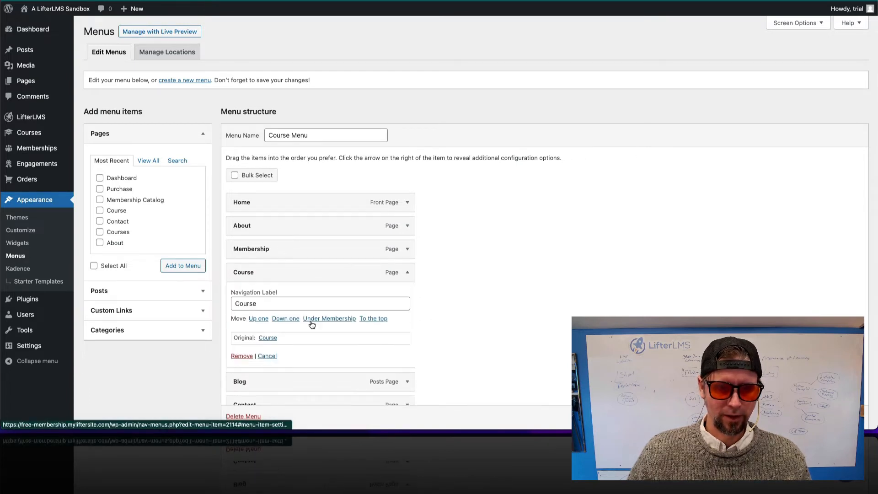
{"action": "left_click", "coordinate": [242, 356]}
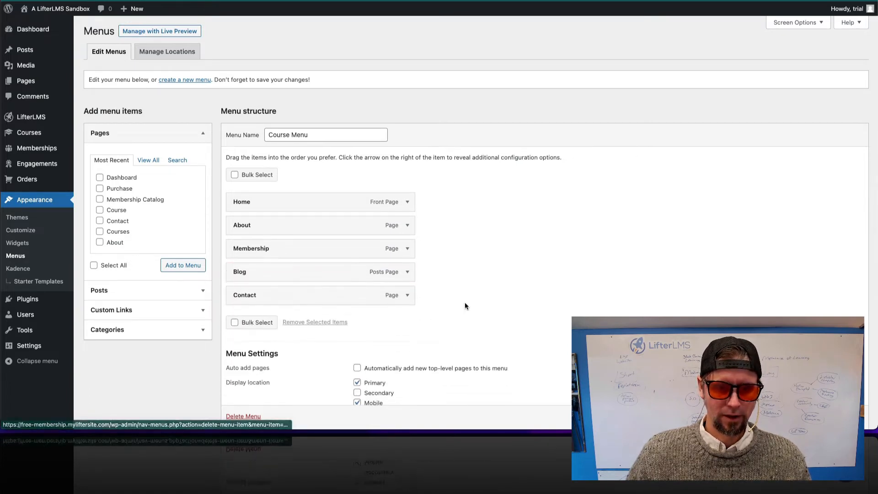
- Enable the LifterLMS group among the available menu items and add its Dashboard link to the end of the Course Menu
{"action": "scroll", "coordinate": [464, 302], "scroll_direction": "down", "scroll_amount": 1}
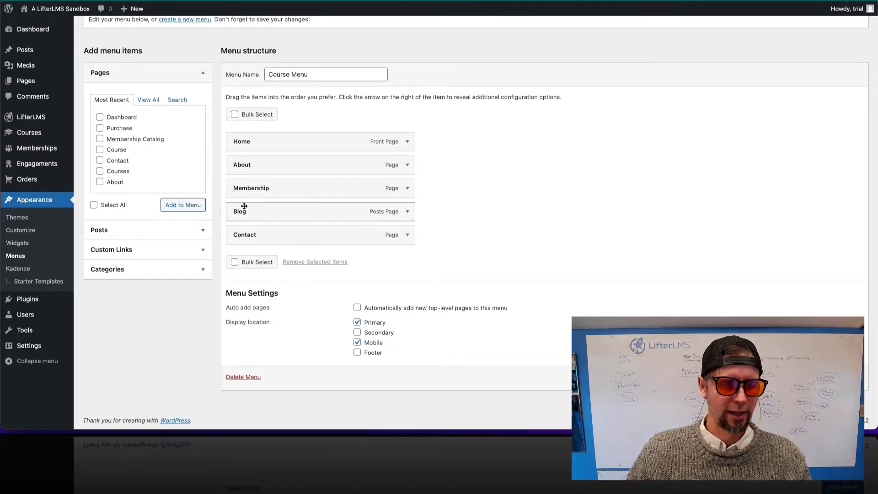
{"action": "scroll", "coordinate": [241, 183], "scroll_direction": "up", "scroll_amount": 1}
{"action": "left_click", "coordinate": [777, 24]}
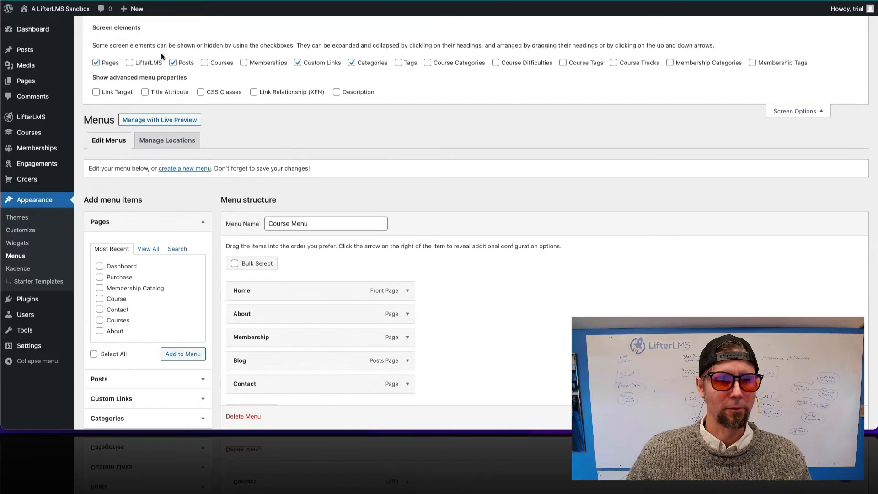
{"action": "left_click", "coordinate": [128, 62]}
{"action": "scroll", "coordinate": [198, 268], "scroll_direction": "down", "scroll_amount": 2}
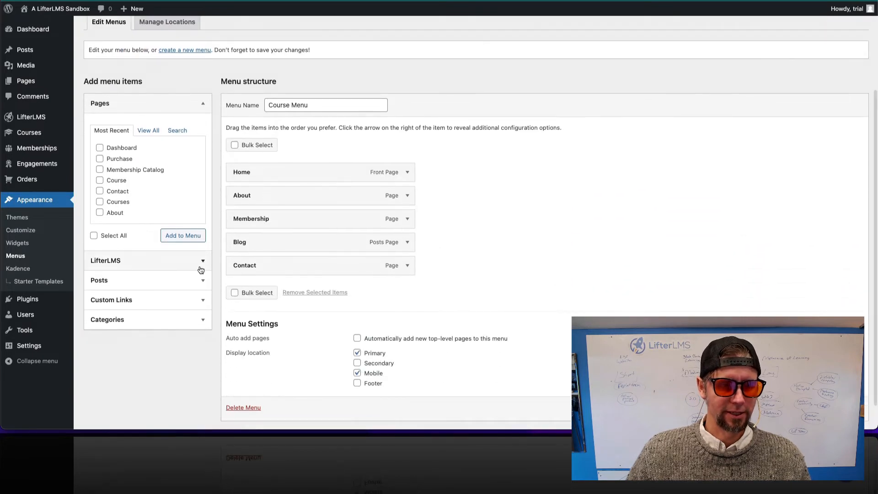
{"action": "left_click", "coordinate": [199, 268]}
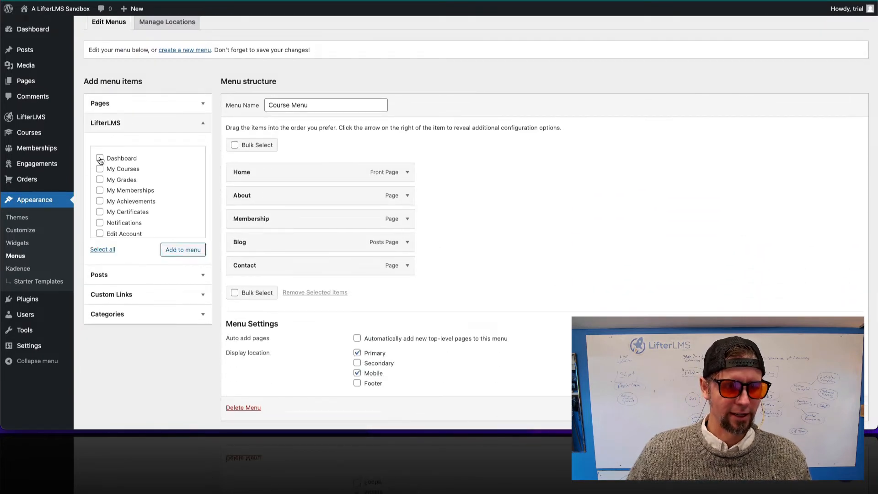
{"action": "left_click", "coordinate": [193, 250]}
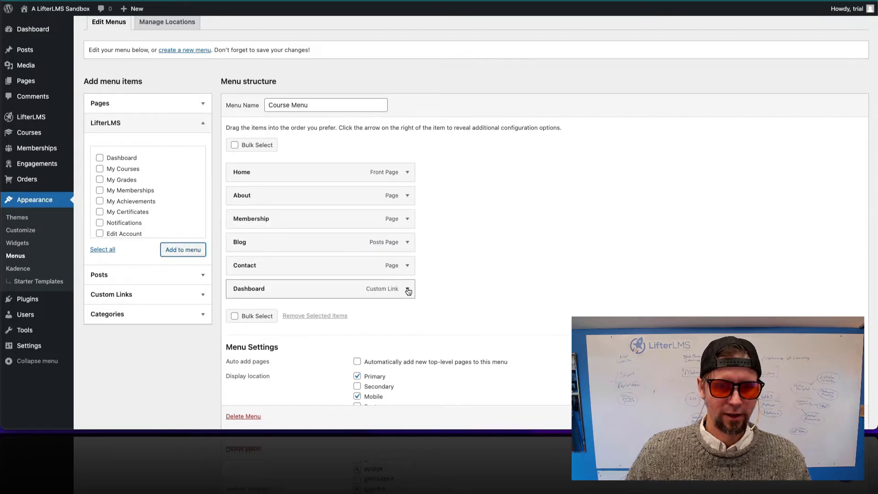
- Rename the Dashboard menu item's navigation label to My Account
{"action": "left_click", "coordinate": [408, 290]}
{"action": "left_click_drag", "start_coordinate": [272, 346], "coordinate": [225, 346]}
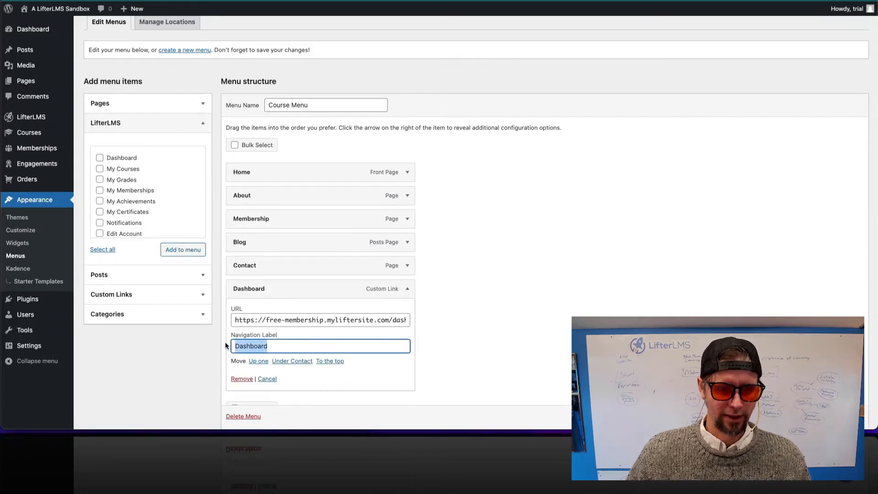
{"action": "type", "text": "My Account"}
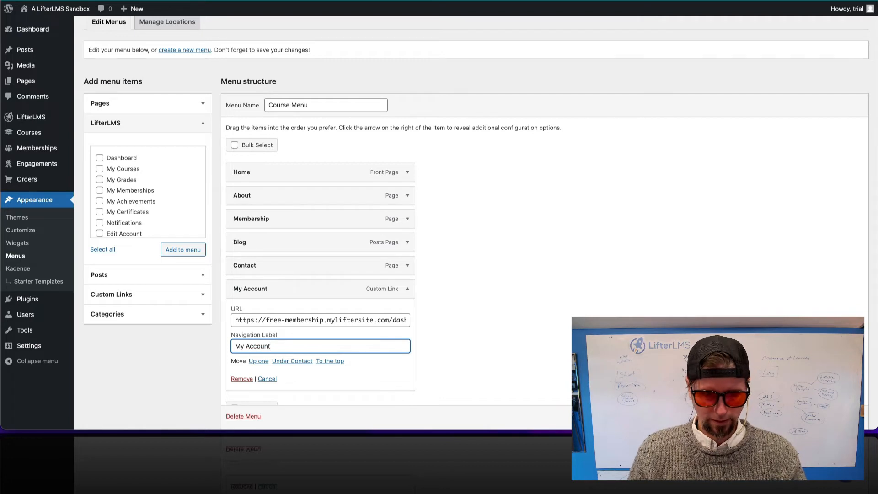
{"action": "left_click", "coordinate": [465, 348]}
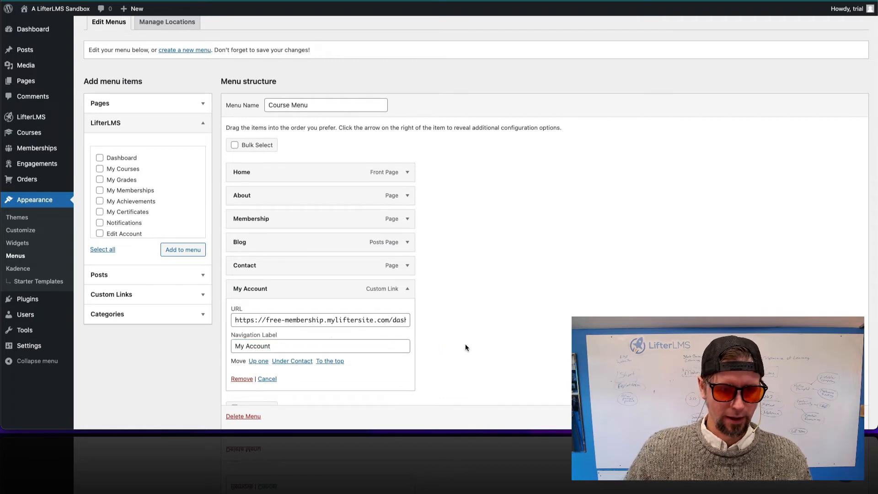
{"action": "left_click", "coordinate": [407, 288]}
- Add the LifterLMS Sign In and Sign Out links to the Course Menu and save the menu
{"action": "scroll", "coordinate": [178, 277], "scroll_direction": "down", "scroll_amount": 1}
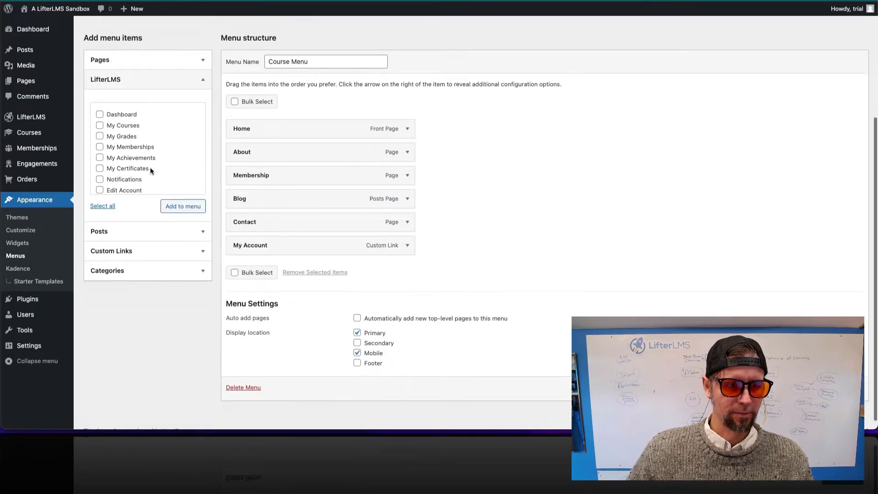
{"action": "scroll", "coordinate": [151, 168], "scroll_direction": "down", "scroll_amount": 3}
{"action": "left_click", "coordinate": [109, 173]}
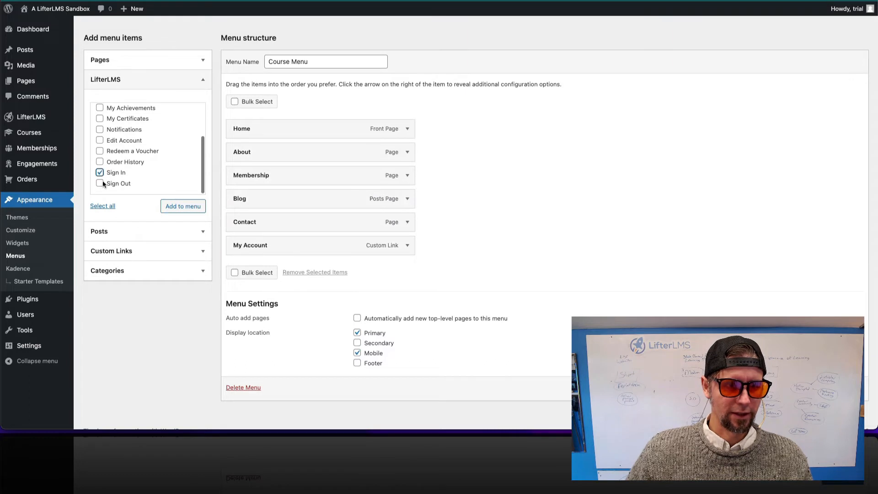
{"action": "left_click", "coordinate": [181, 207]}
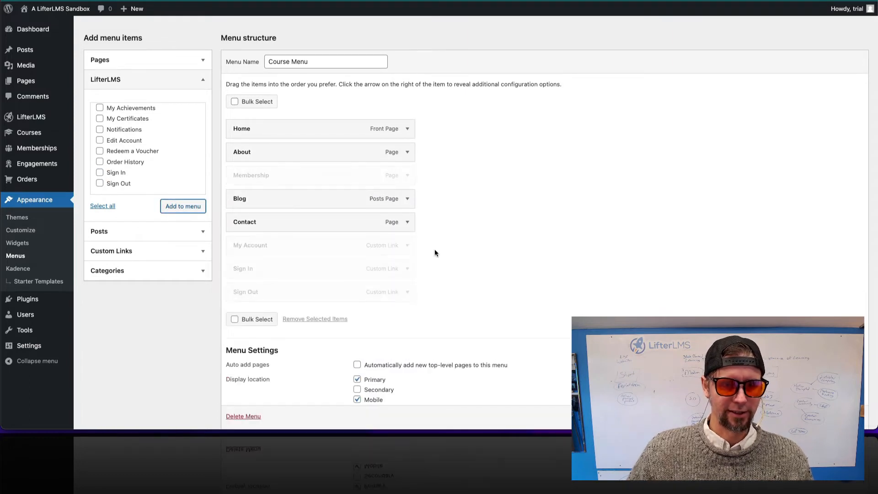
{"action": "scroll", "coordinate": [476, 222], "scroll_direction": "down", "scroll_amount": 1}
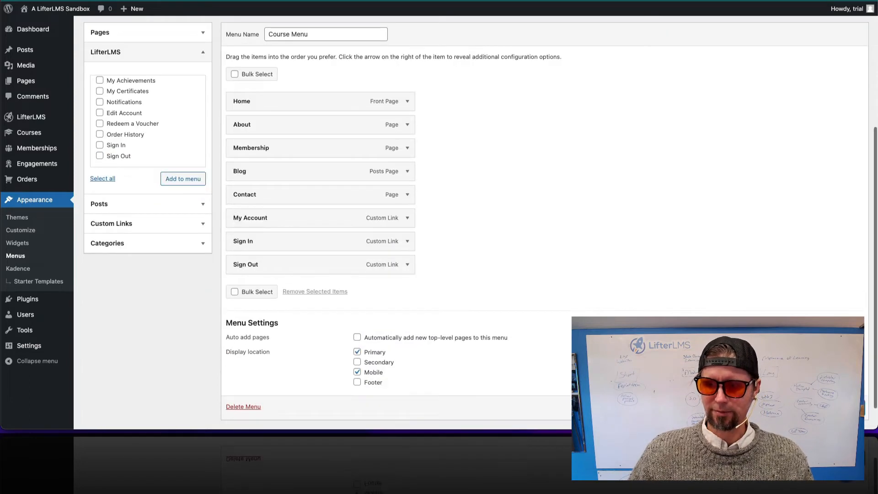
{"action": "left_click", "coordinate": [844, 416]}
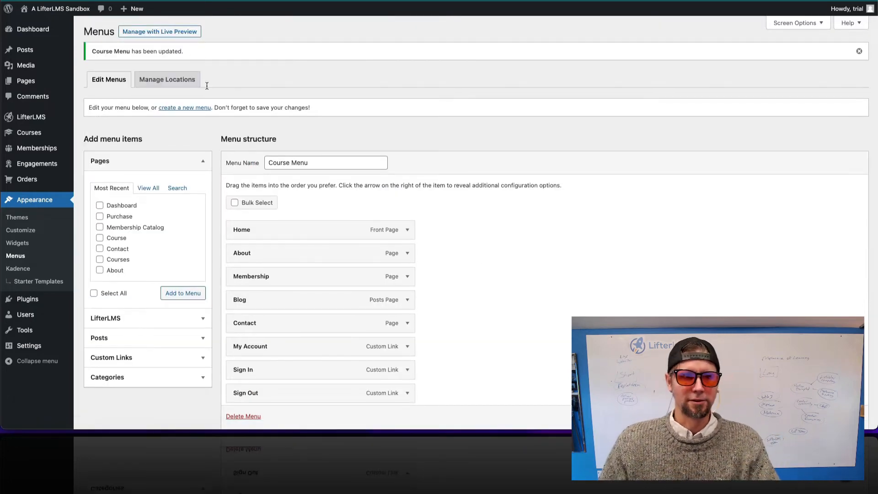
- Check the live site from the Membership page through Gold Membership to the annual plan's checkout, selecting Manual payment there
{"action": "mouse_move", "coordinate": [43, 11]}
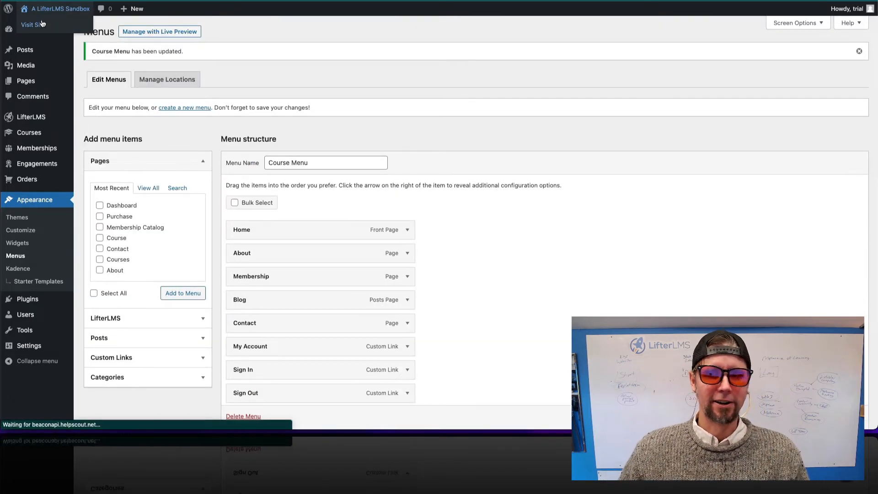
{"action": "left_click", "coordinate": [42, 24]}
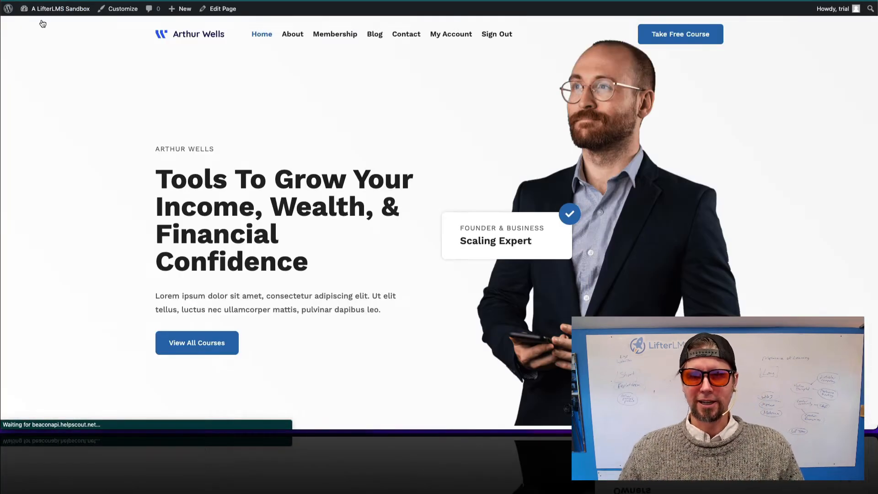
{"action": "left_click", "coordinate": [348, 34]}
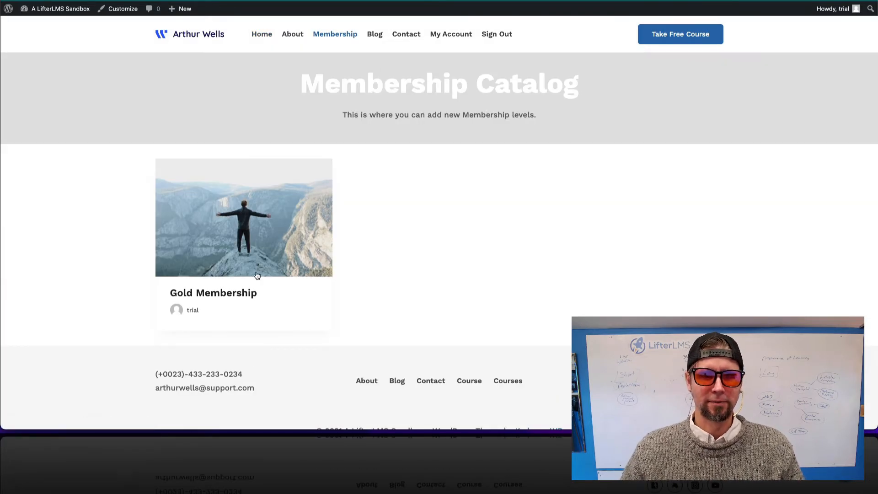
{"action": "left_click", "coordinate": [217, 295]}
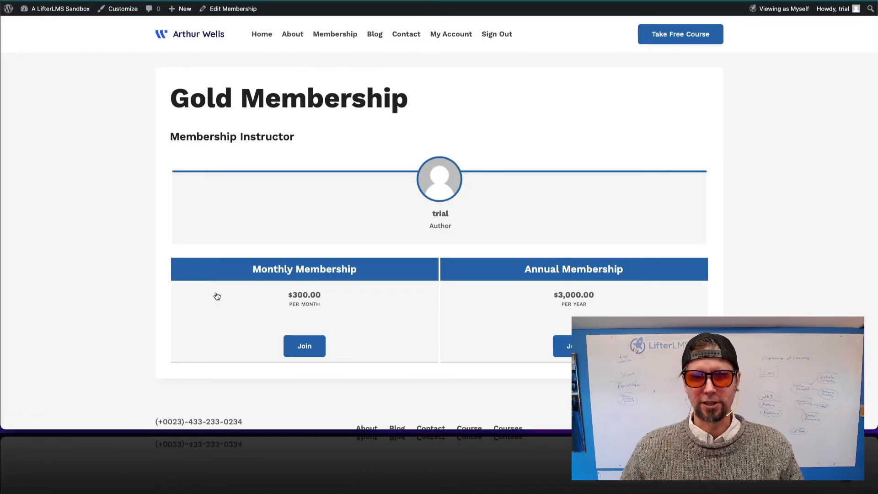
{"action": "left_click", "coordinate": [569, 355]}
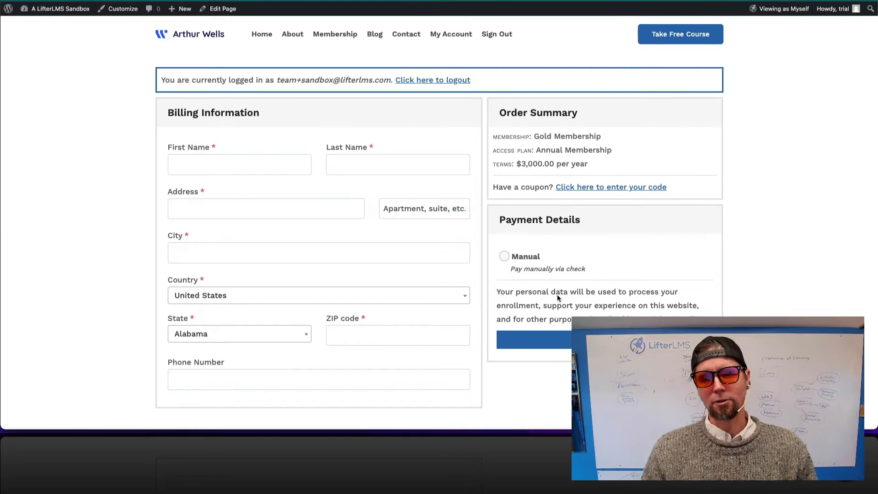
{"action": "left_click", "coordinate": [505, 258]}
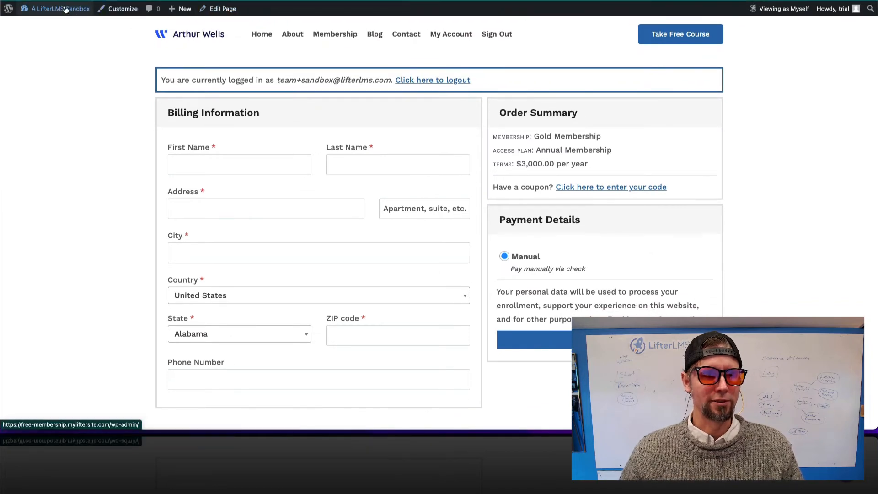
- Review the checkout settings in LifterLMS and open the Manual payment gateway's settings
{"action": "mouse_move", "coordinate": [66, 9]}
{"action": "left_click", "coordinate": [37, 25]}
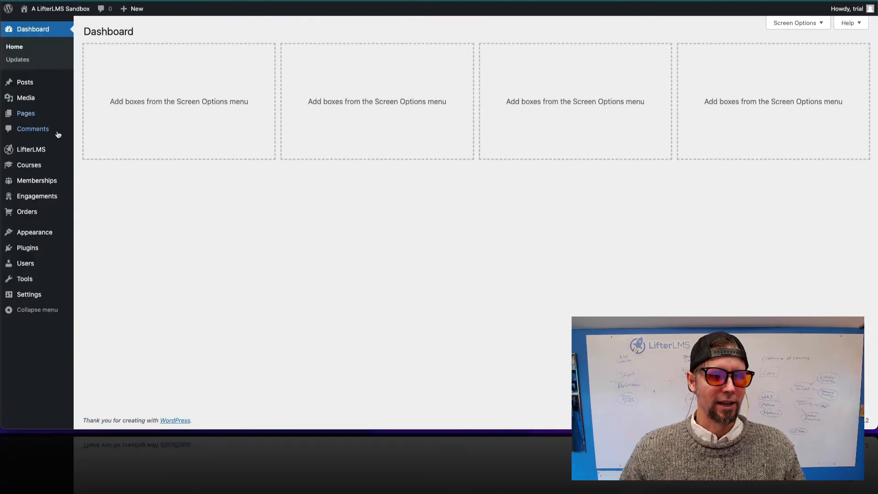
{"action": "mouse_move", "coordinate": [31, 150]}
{"action": "left_click", "coordinate": [99, 155]}
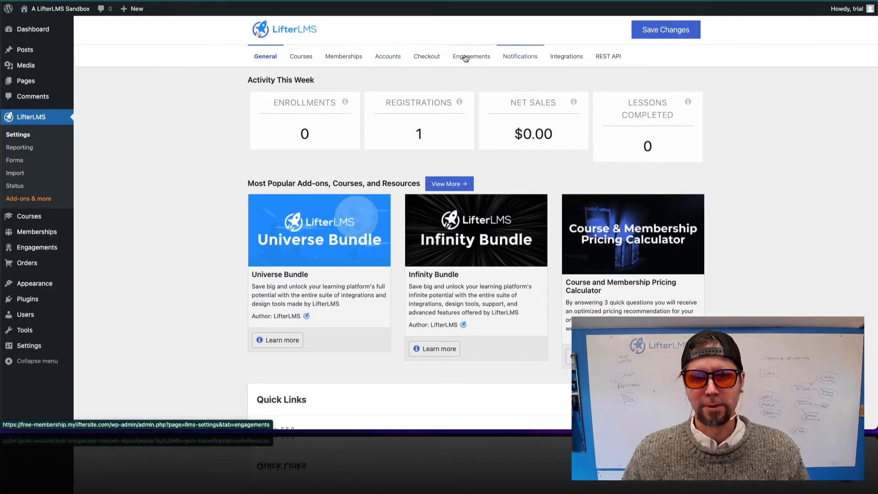
{"action": "left_click", "coordinate": [426, 57]}
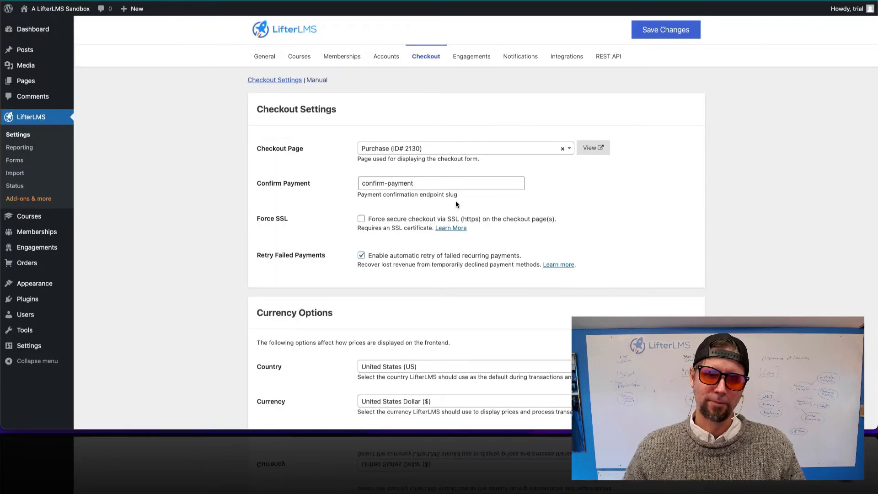
{"action": "scroll", "coordinate": [433, 306], "scroll_direction": "down", "scroll_amount": 7}
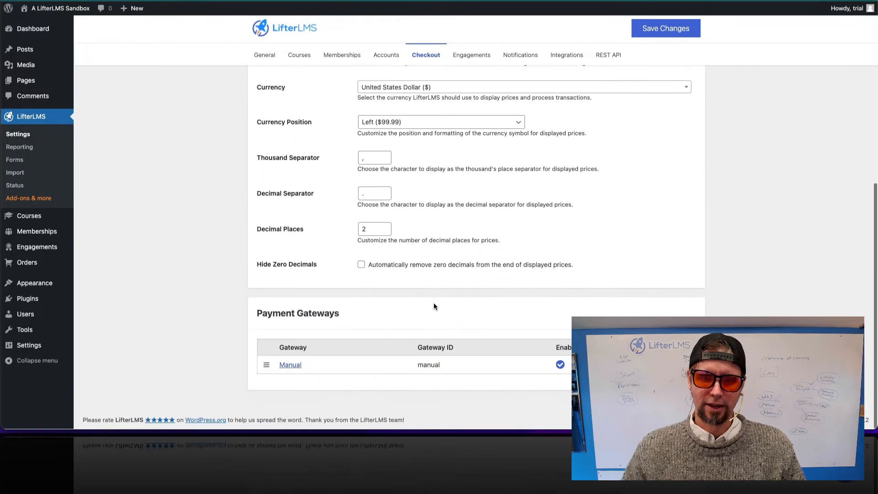
{"action": "left_click", "coordinate": [288, 366]}
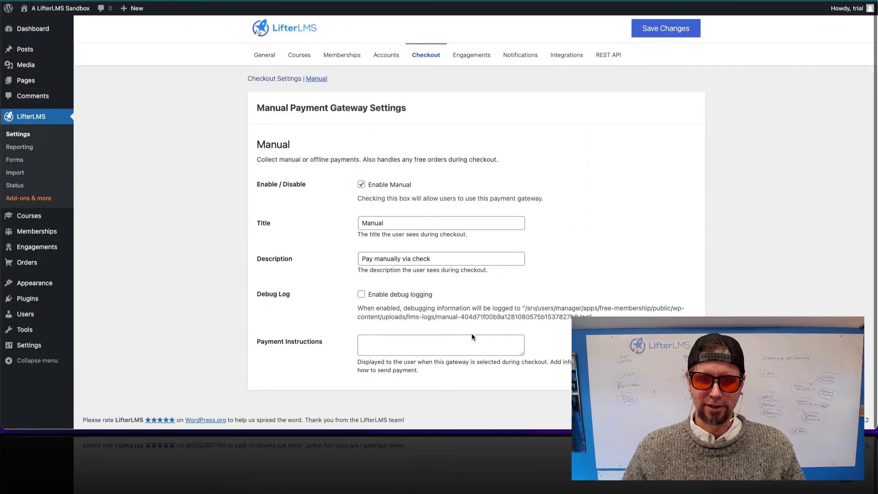
- Set the Manual payment gateway's description to "Pay via PayPal" and its title to "PayPal"
{"action": "left_click_drag", "start_coordinate": [426, 258], "coordinate": [376, 261]}
{"action": "left_click", "coordinate": [412, 259]}
{"action": "type", "text": "via PayPa;l"}
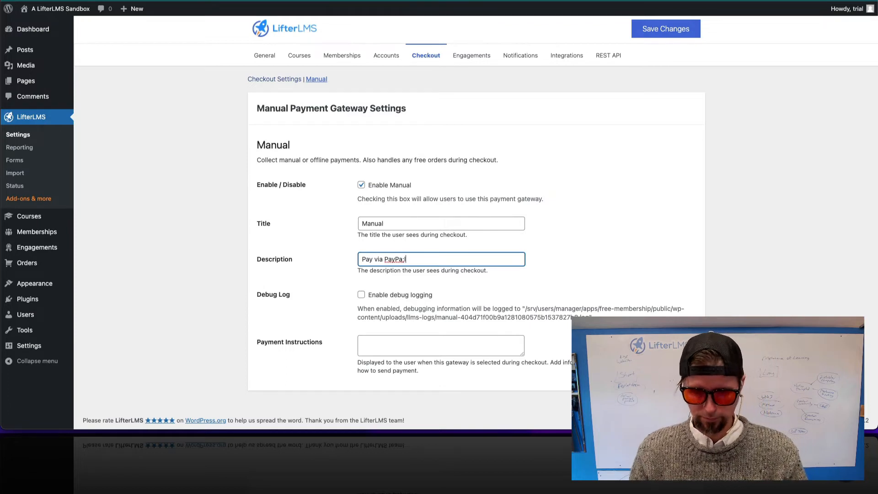
{"action": "key", "text": "BackSpace"}
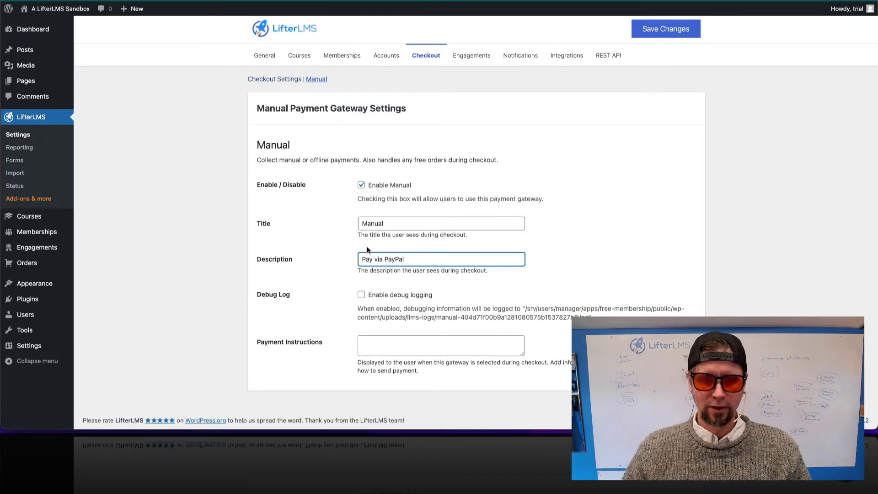
{"action": "double_click", "coordinate": [387, 225]}
{"action": "type", "text": "PayP"}
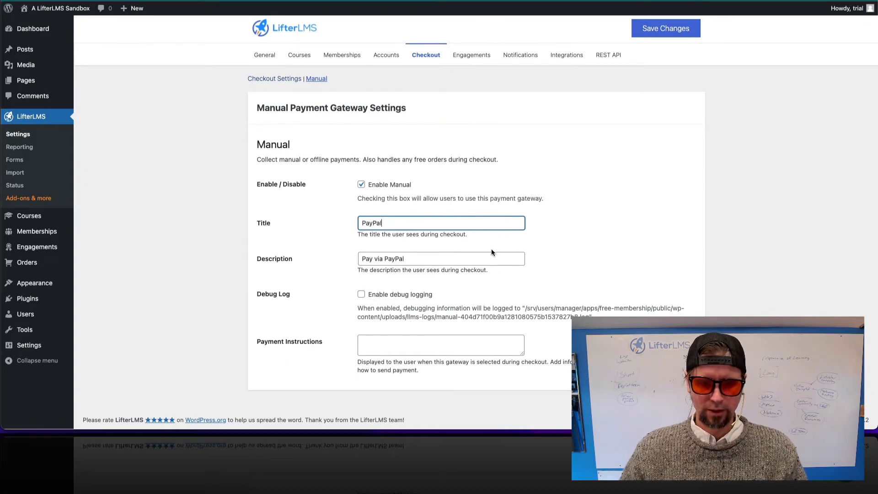
- Write payment instructions telling buyers to send payment to our PayPal email at the contact's e-mail address, and save the gateway settings
{"action": "left_click", "coordinate": [399, 339]}
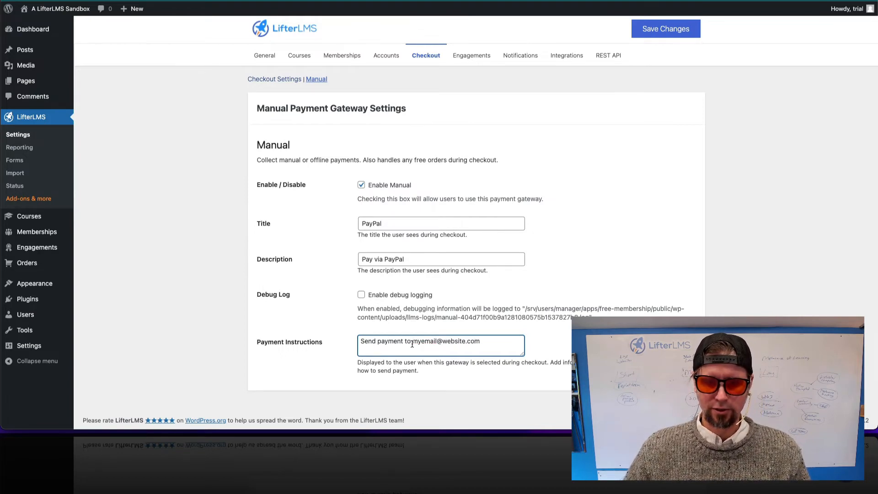
{"action": "type", "text": "our pa"}
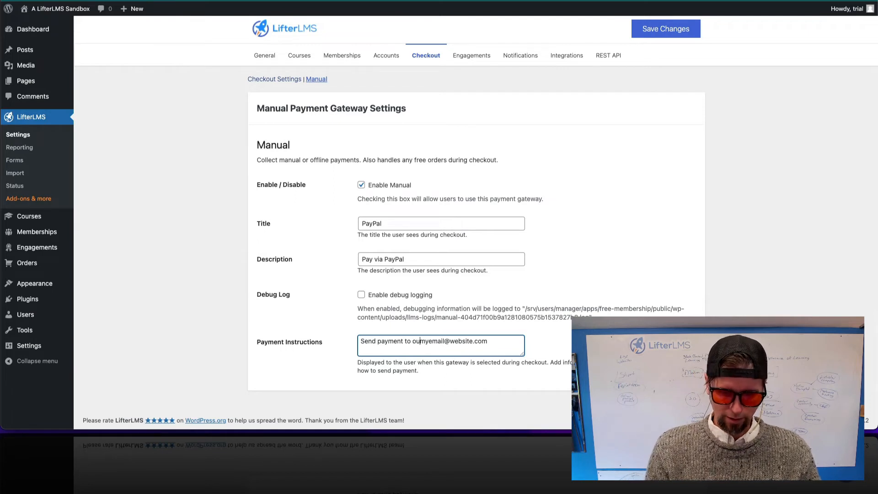
{"action": "key", "text": "BackSpace"}
{"action": "key", "text": "BackSpace"}
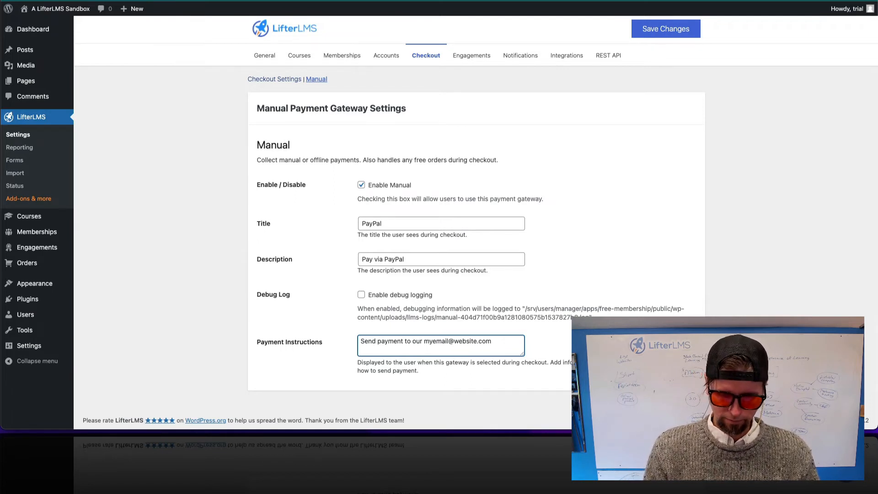
{"action": "type", "text": "Pauy"}
{"action": "key", "text": "BackSpace"}
{"action": "key", "text": "BackSpace"}
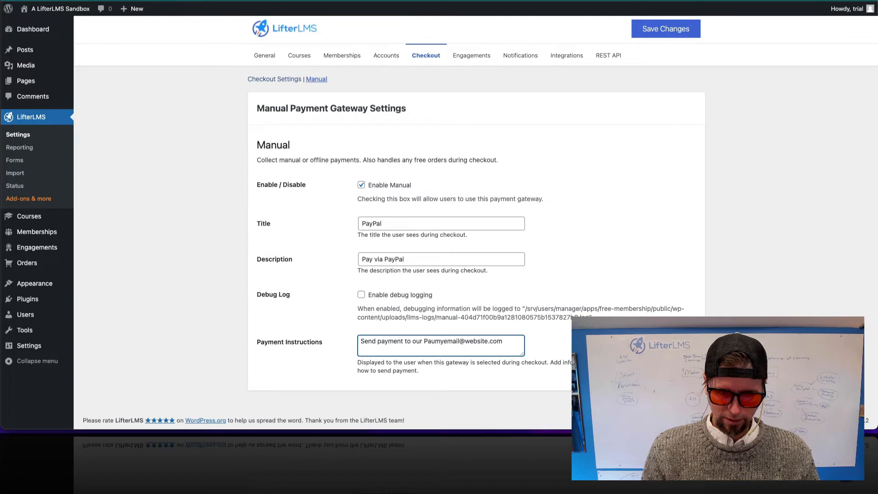
{"action": "type", "text": "yPal ema"}
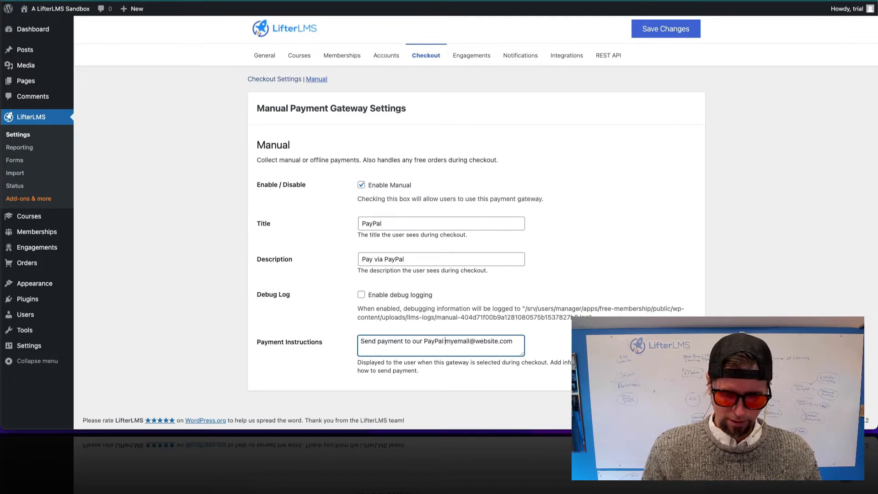
{"action": "type", "text": "il at"}
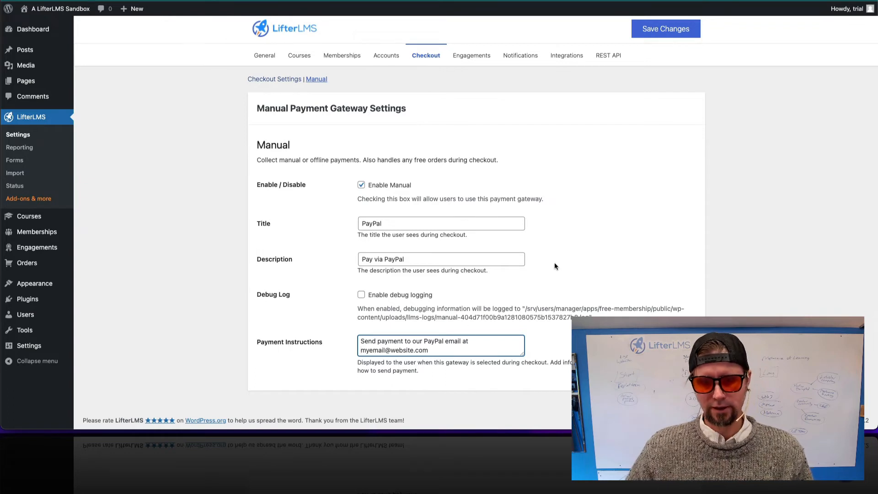
{"action": "left_click", "coordinate": [644, 35]}
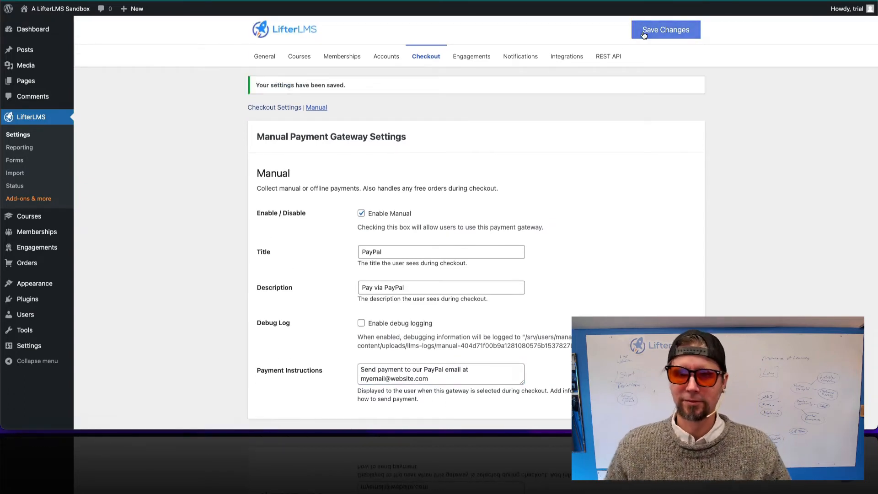
- Check the live site from the Membership page through Gold Membership to the annual plan's checkout, selecting PayPal payment there
{"action": "mouse_move", "coordinate": [50, 9]}
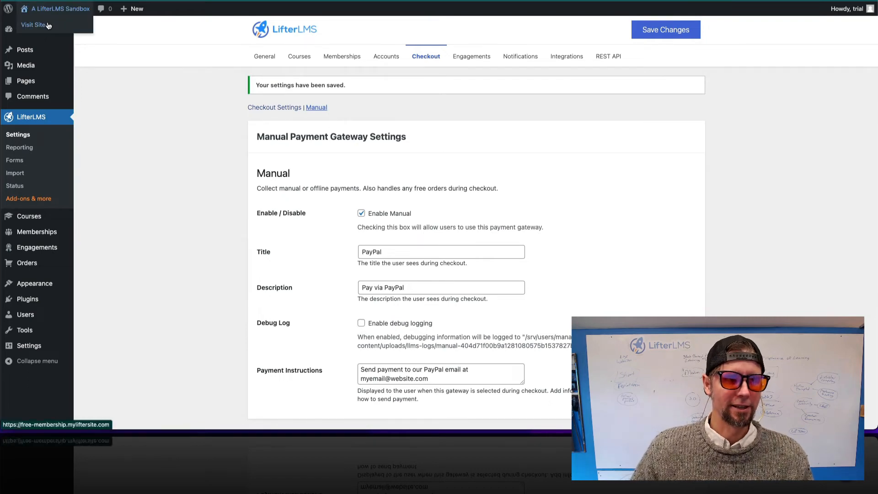
{"action": "left_click", "coordinate": [48, 26]}
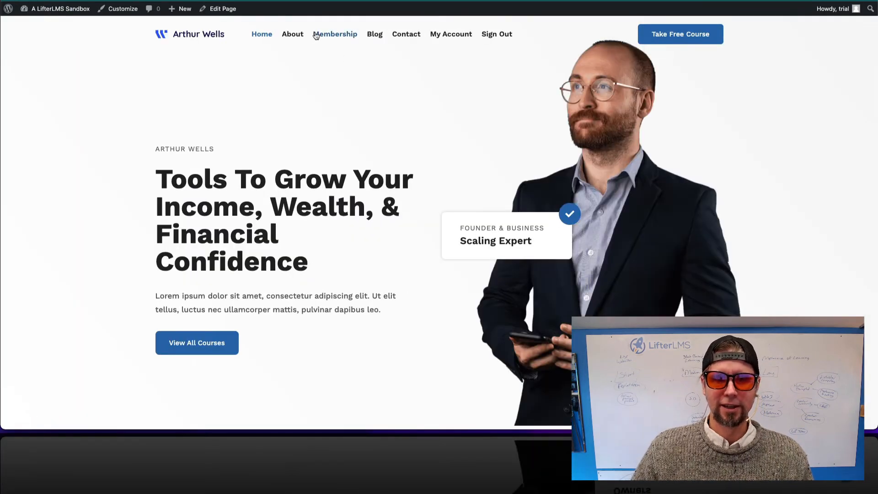
{"action": "left_click", "coordinate": [335, 34]}
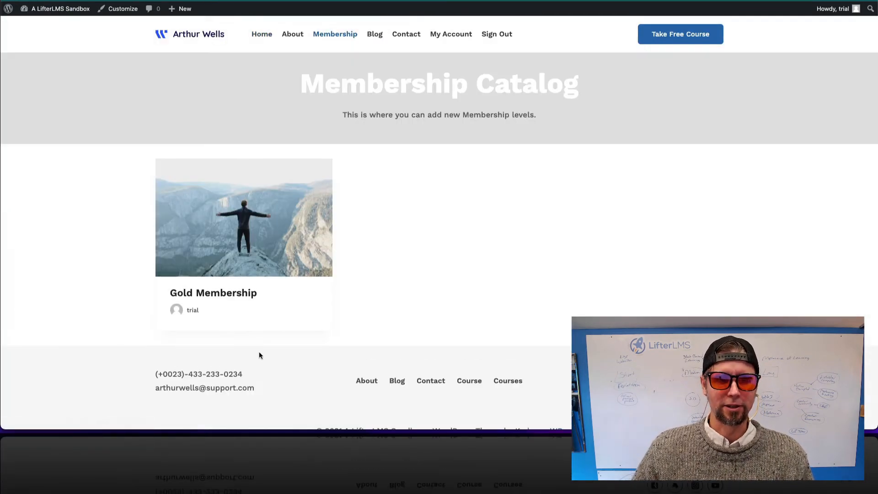
{"action": "left_click", "coordinate": [212, 290]}
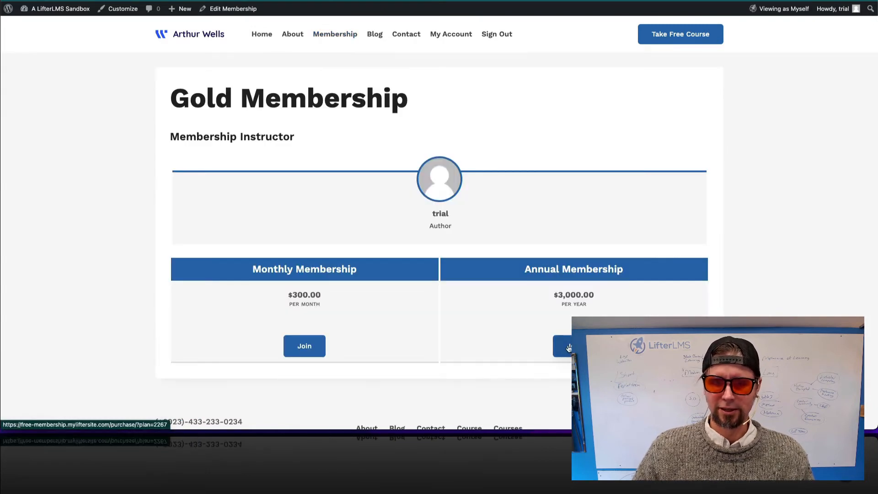
{"action": "left_click", "coordinate": [569, 349]}
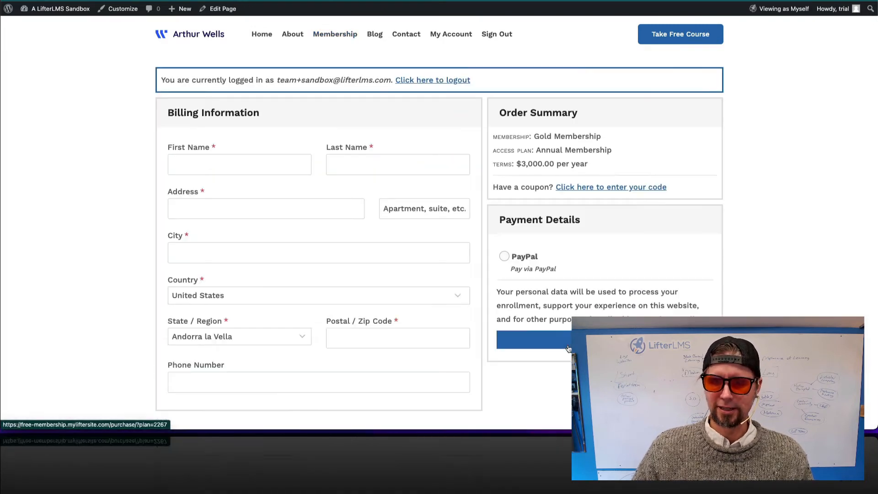
{"action": "left_click", "coordinate": [505, 256]}
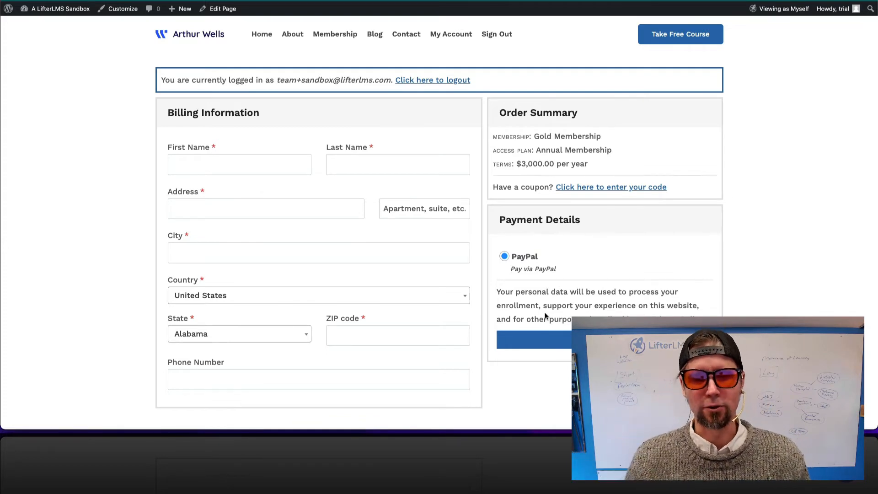
- View the live site's Membership Catalog and the course catalog at the /courses address
{"action": "left_click", "coordinate": [315, 41]}
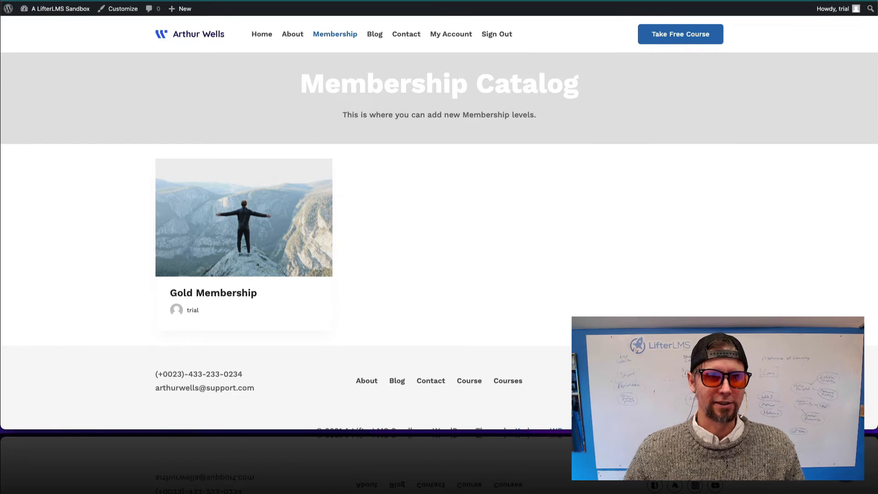
{"action": "type", "text": "cous"}
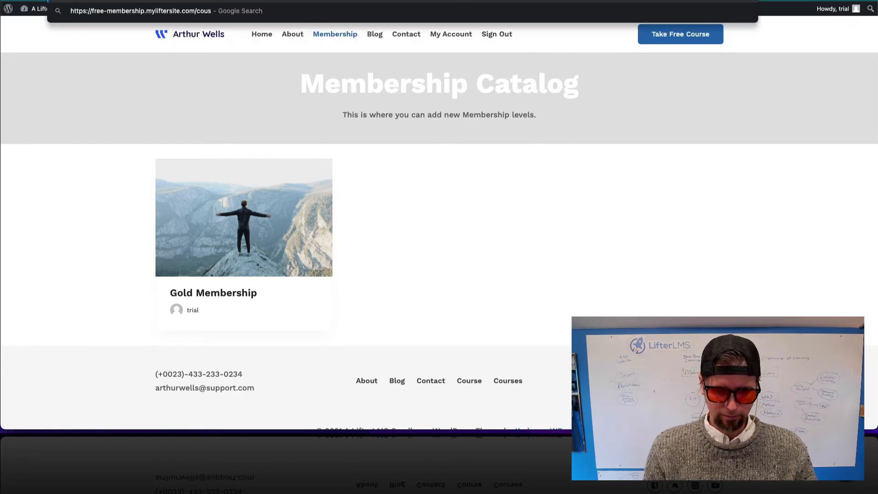
{"action": "key", "text": "BackSpace"}
{"action": "type", "text": "rse"}
{"action": "key", "text": "Return"}
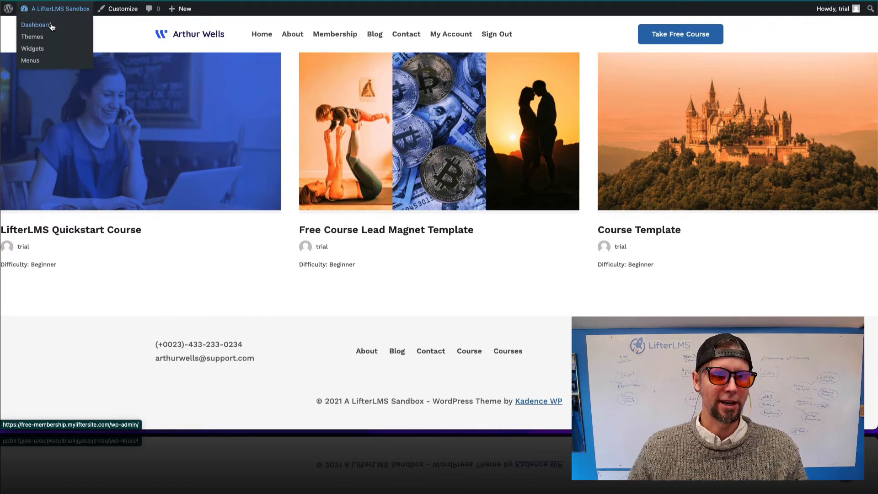
- Open Gold Membership for editing from the admin dashboard and add Course Template to its automatic enrollment courses
{"action": "left_click", "coordinate": [54, 27]}
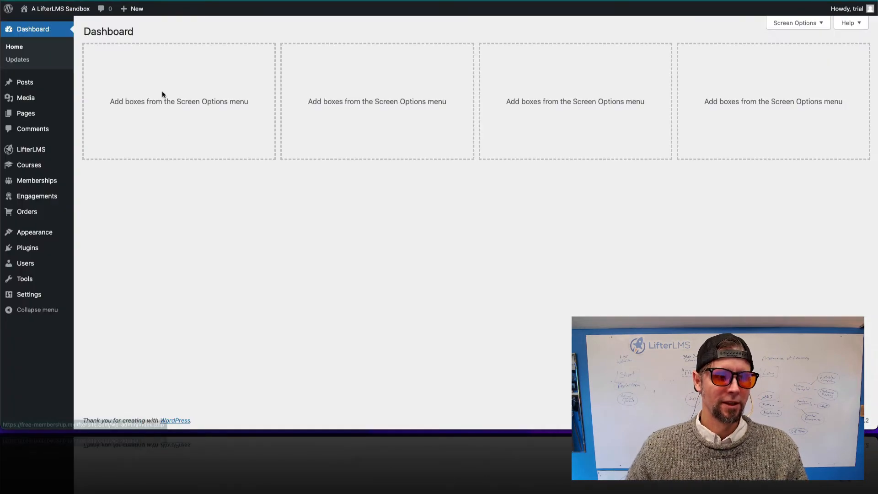
{"action": "left_click", "coordinate": [41, 182]}
{"action": "left_click", "coordinate": [110, 111]}
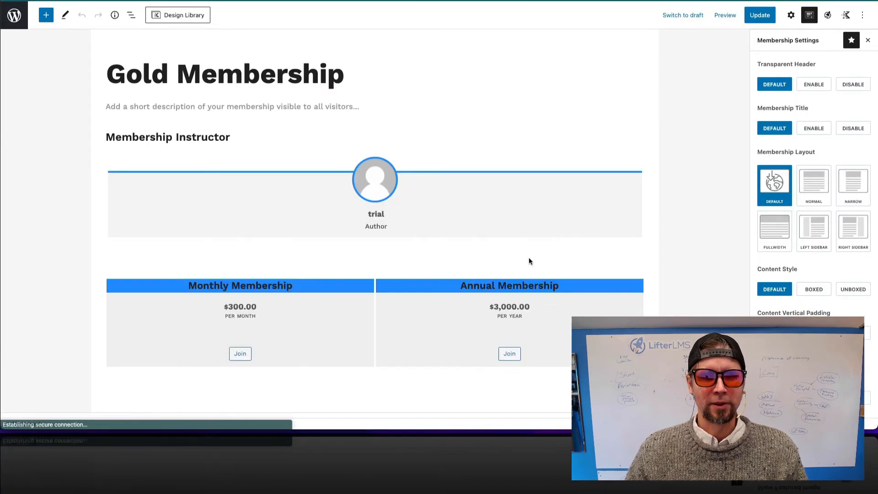
{"action": "scroll", "coordinate": [533, 269], "scroll_direction": "down", "scroll_amount": 10}
{"action": "scroll", "coordinate": [538, 281], "scroll_direction": "up", "scroll_amount": 3}
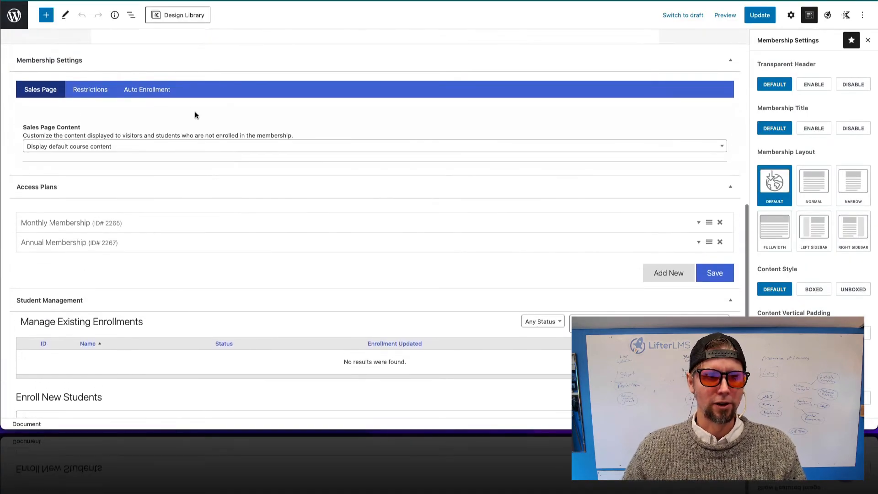
{"action": "left_click", "coordinate": [166, 90]}
{"action": "left_click", "coordinate": [147, 214]}
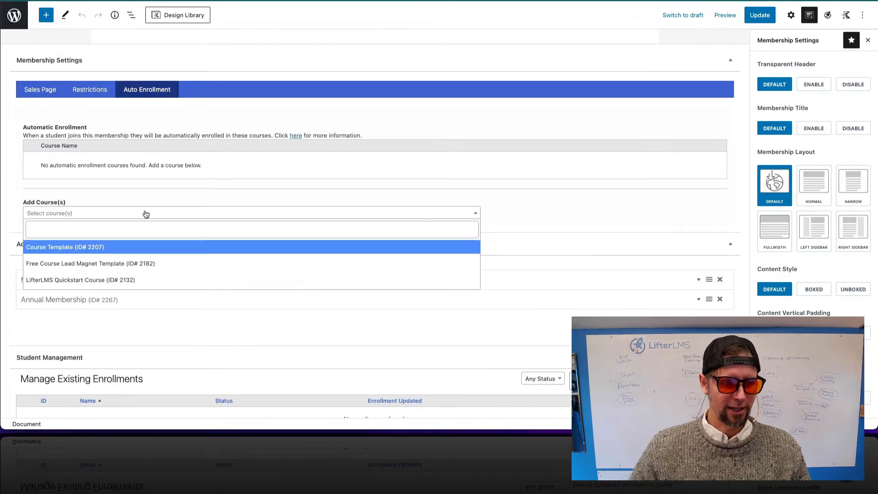
{"action": "left_click", "coordinate": [121, 246]}
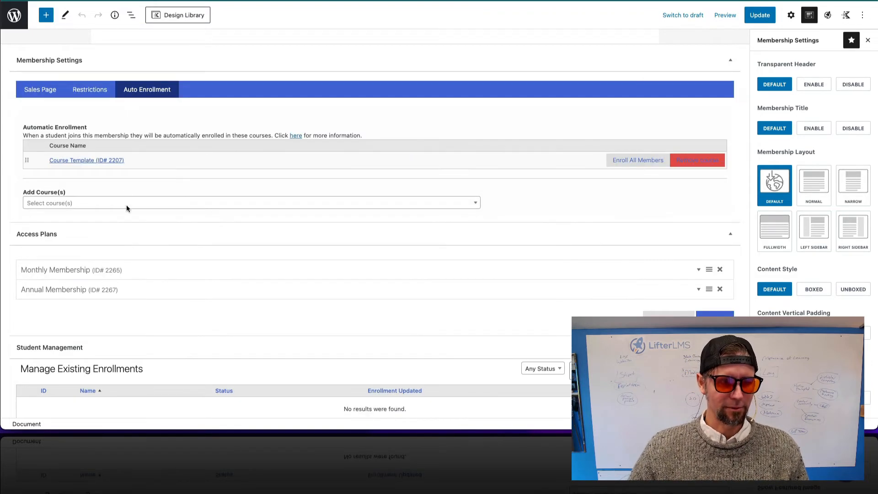
- Add Free Course Lead Magnet Template and LifterLMS Quickstart Course to the automatic enrollment, and update the membership
{"action": "left_click", "coordinate": [74, 207]}
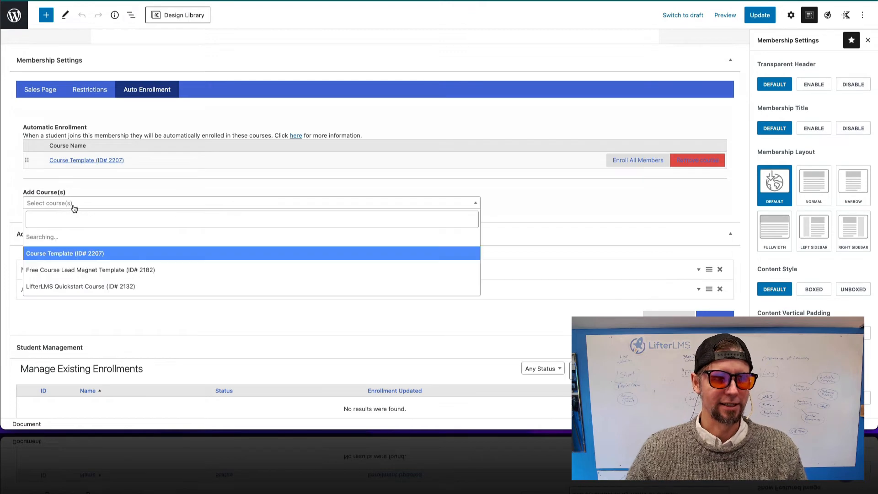
{"action": "left_click", "coordinate": [61, 257]}
{"action": "left_click", "coordinate": [55, 216]}
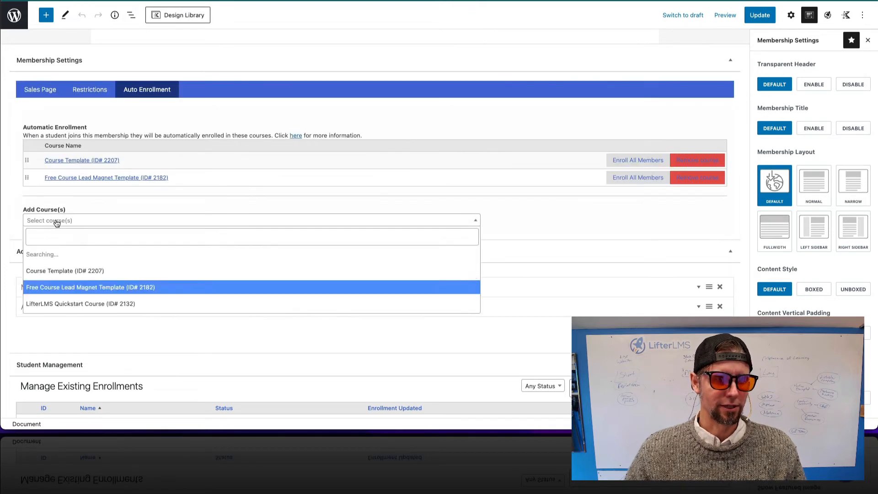
{"action": "left_click", "coordinate": [75, 291]}
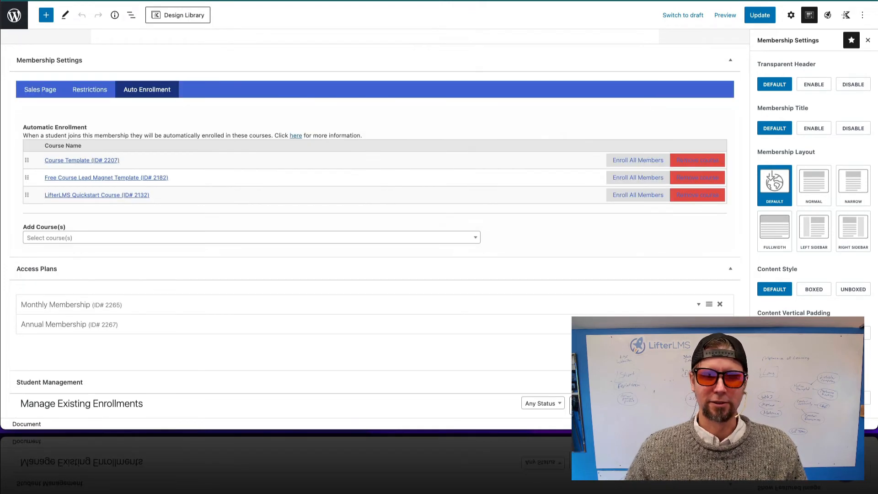
{"action": "left_click", "coordinate": [760, 15]}
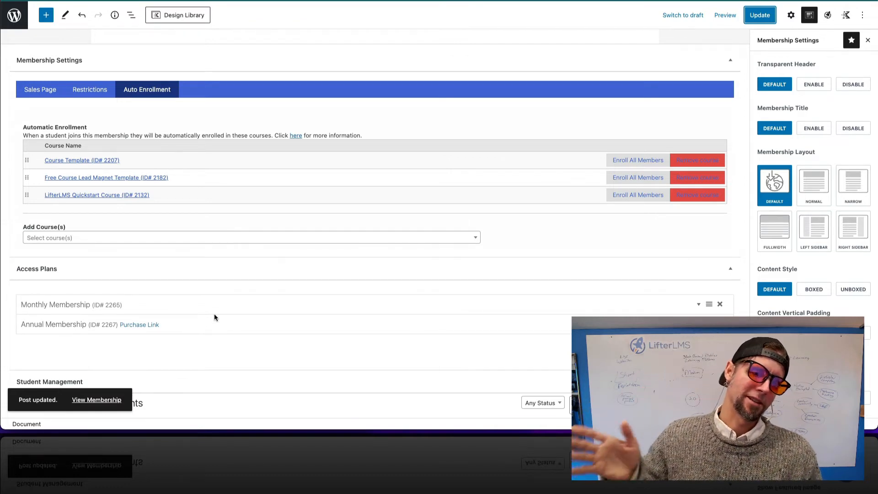
- Leave the membership editor and create a new page titled "Sample Page"
{"action": "scroll", "coordinate": [79, 348], "scroll_direction": "up", "scroll_amount": 2}
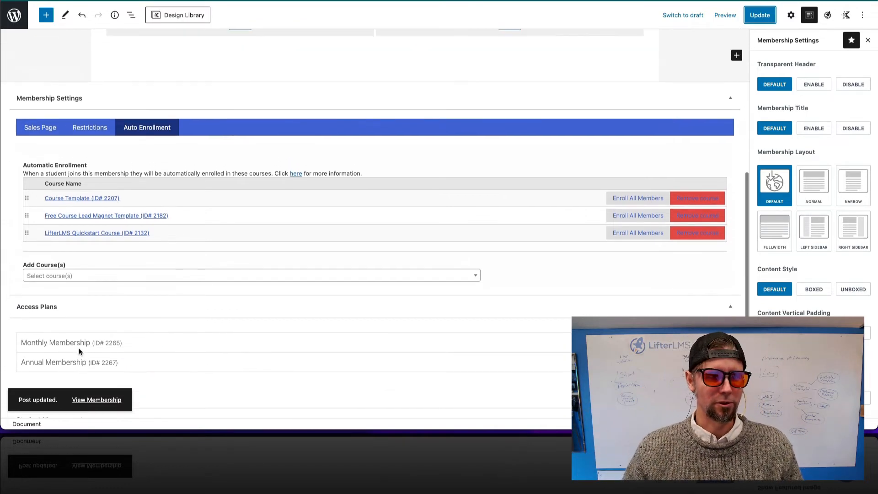
{"action": "scroll", "coordinate": [250, 201], "scroll_direction": "up", "scroll_amount": 7}
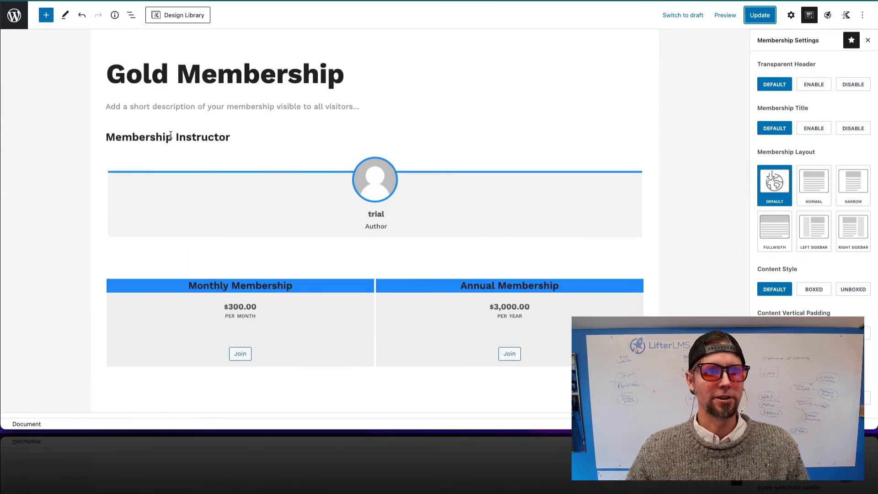
{"action": "left_click", "coordinate": [22, 26]}
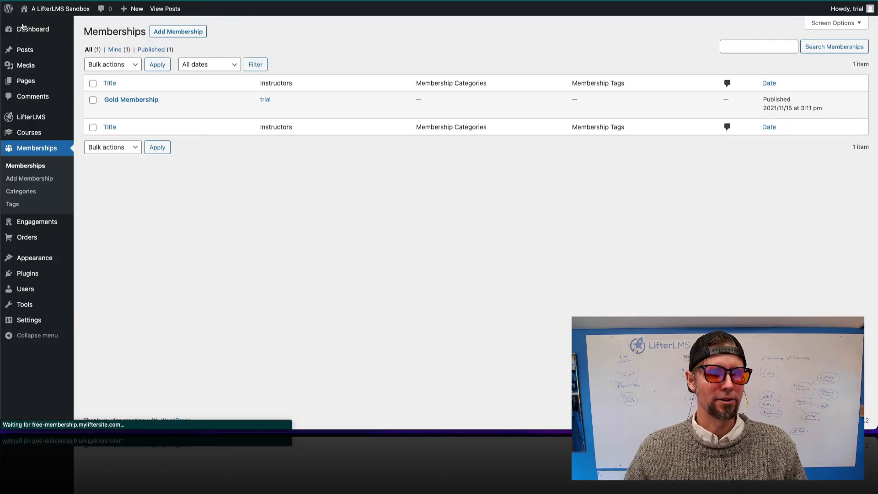
{"action": "left_click", "coordinate": [36, 81]}
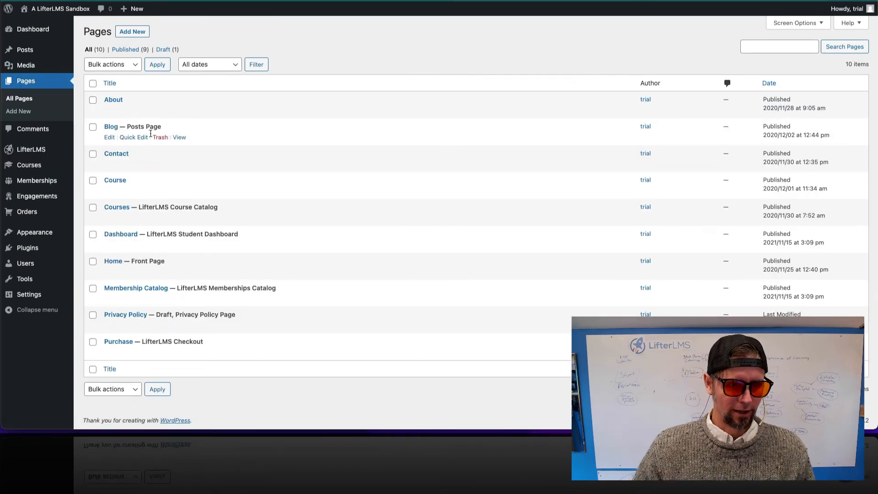
{"action": "left_click", "coordinate": [121, 33]}
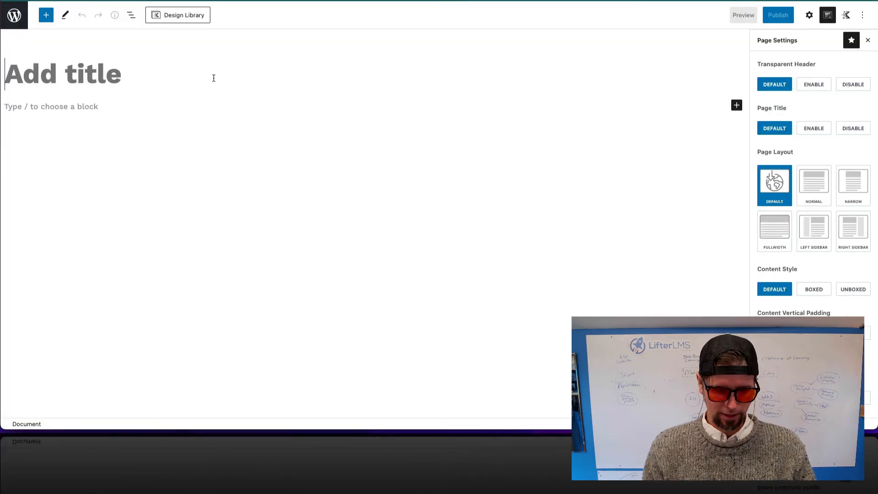
{"action": "type", "text": "Sample "}
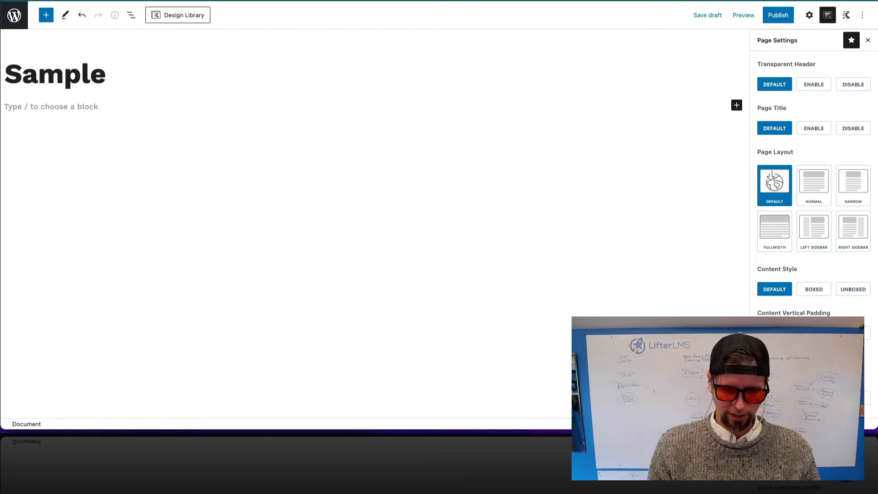
{"action": "type", "text": "Page"}
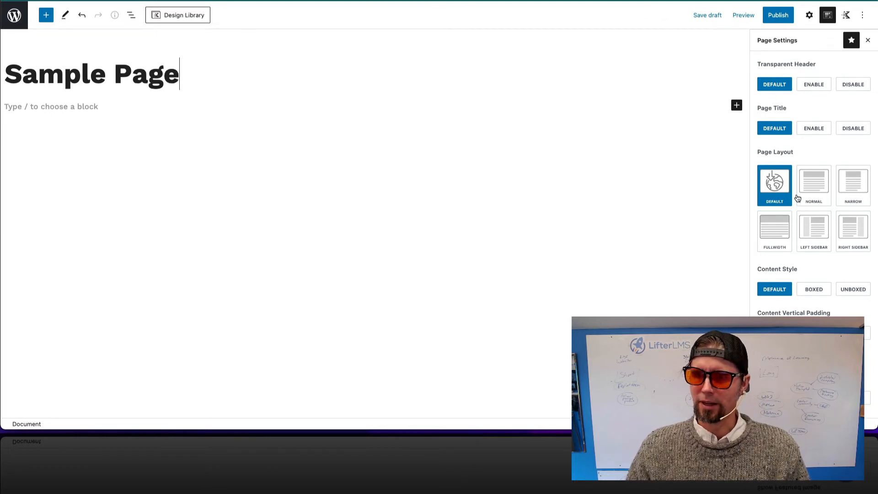
- Add the paragraph "Cool members only resources" to the body of Sample Page
{"action": "left_click", "coordinate": [810, 14]}
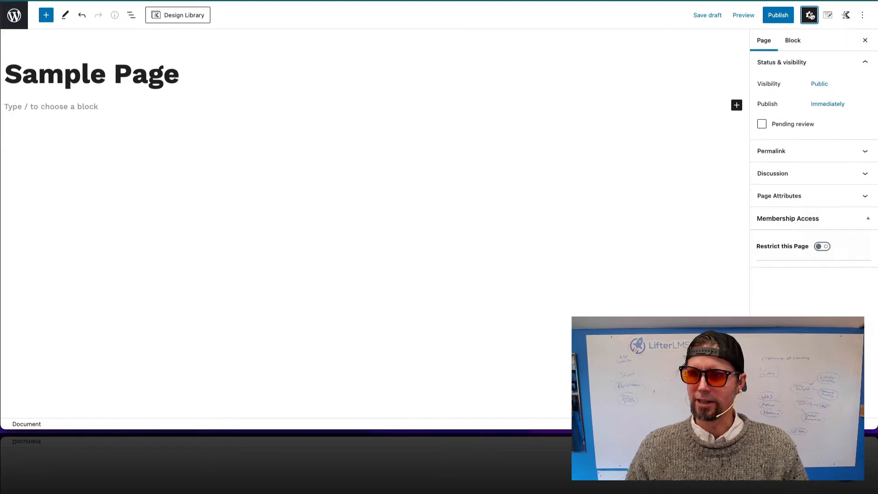
{"action": "left_click", "coordinate": [79, 125]}
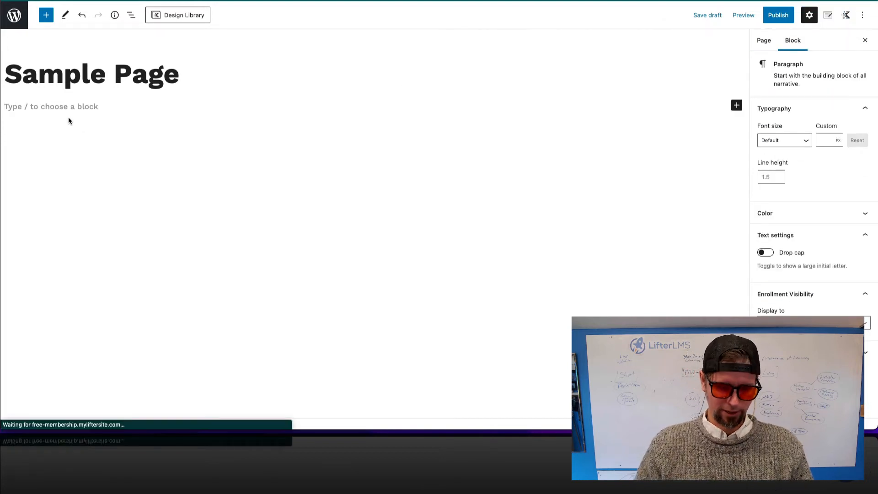
{"action": "type", "text": "Cool members onl"}
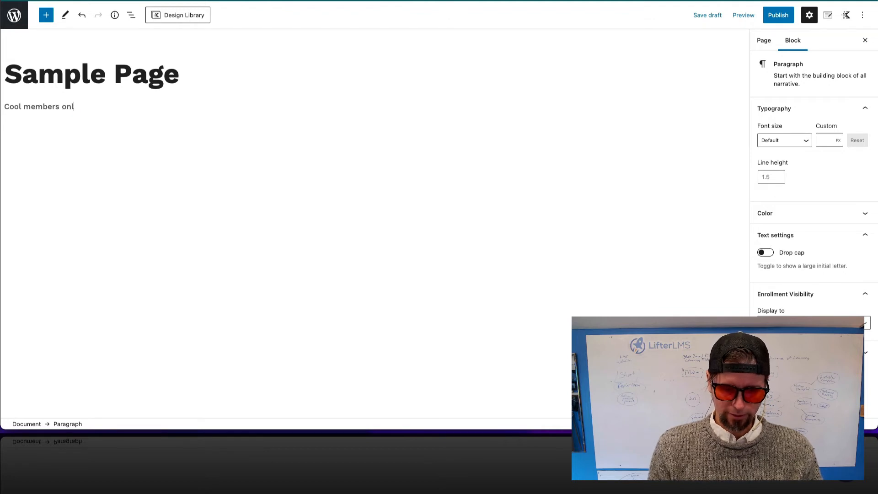
{"action": "type", "text": "y reso"}
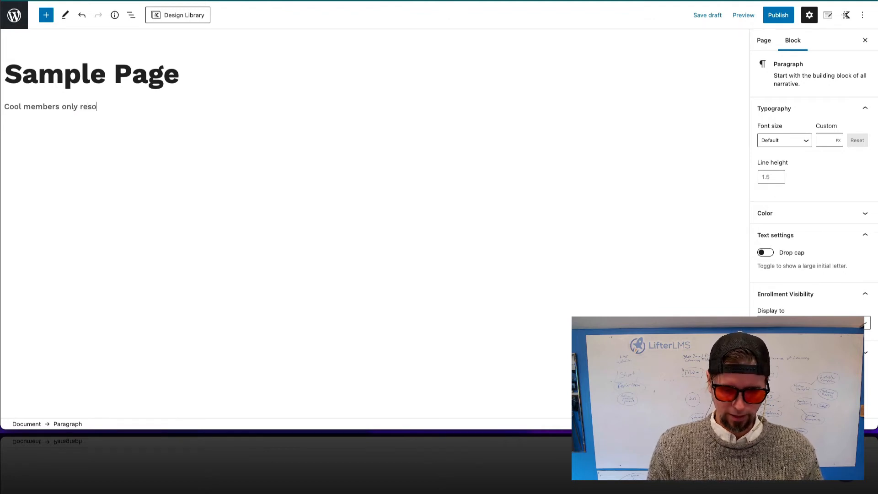
{"action": "type", "text": "urces"}
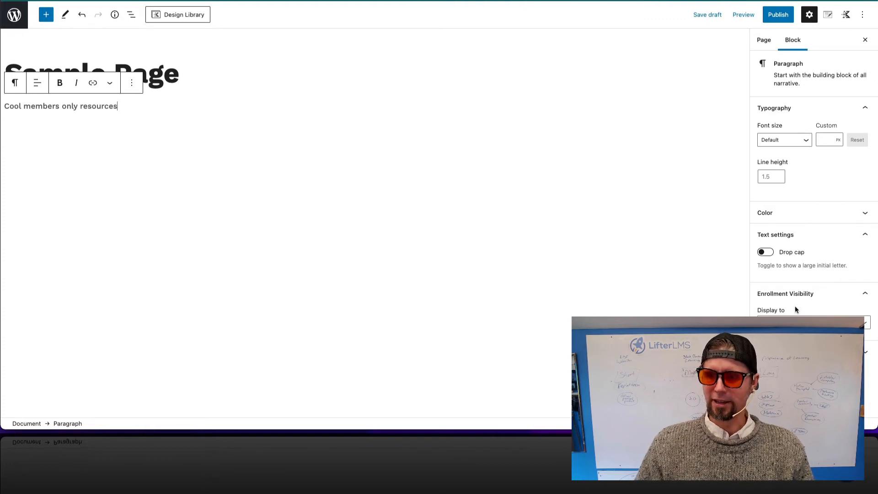
- Restrict Sample Page to Gold Membership through its membership access settings, and publish the page
{"action": "left_click", "coordinate": [813, 323]}
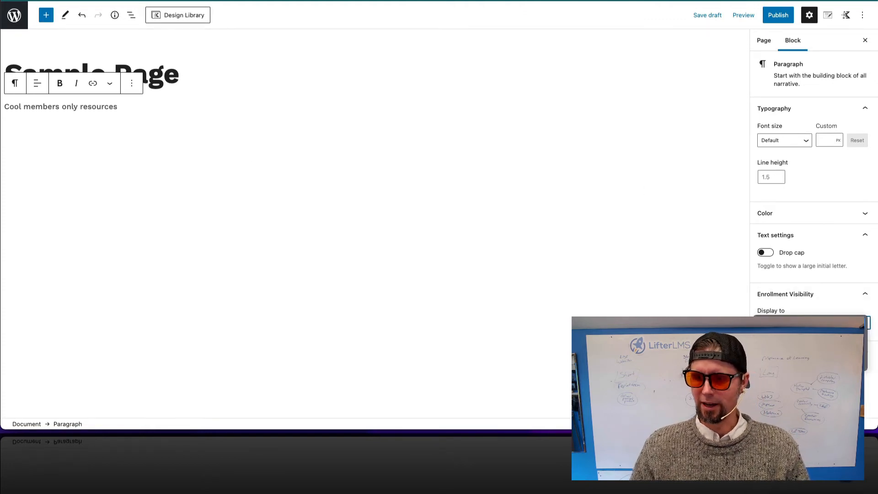
{"action": "left_click", "coordinate": [627, 78]}
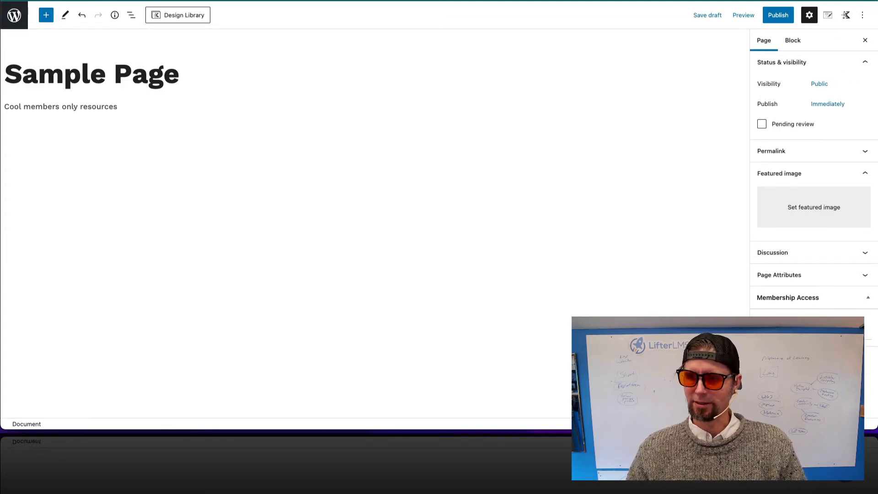
{"action": "left_click", "coordinate": [850, 326]}
{"action": "left_click", "coordinate": [814, 385]}
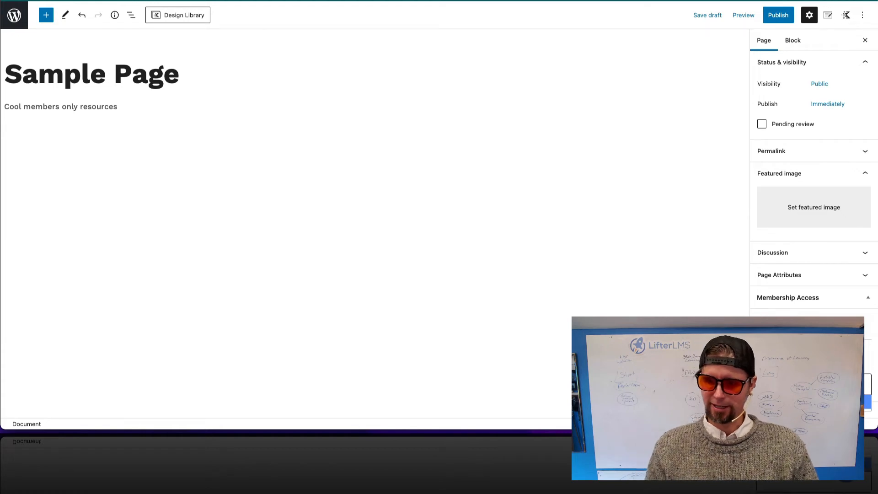
{"action": "left_click", "coordinate": [814, 402]}
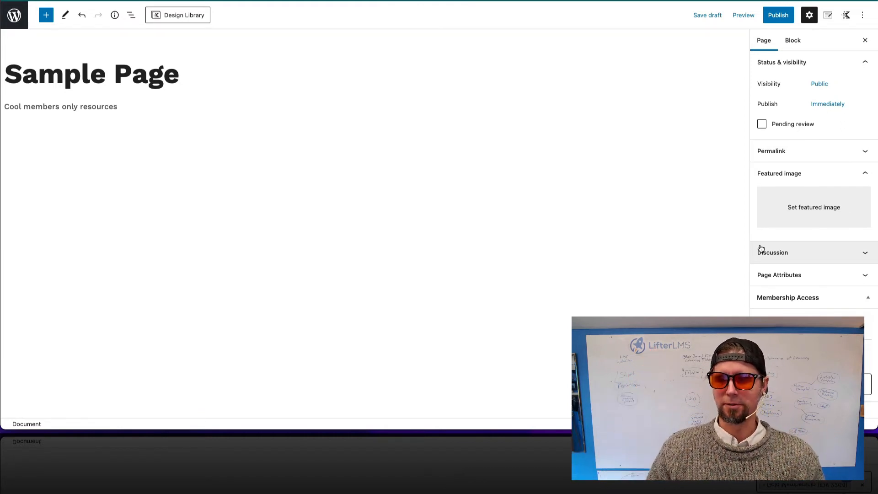
{"action": "left_click", "coordinate": [780, 19]}
{"action": "left_click", "coordinate": [780, 18]}
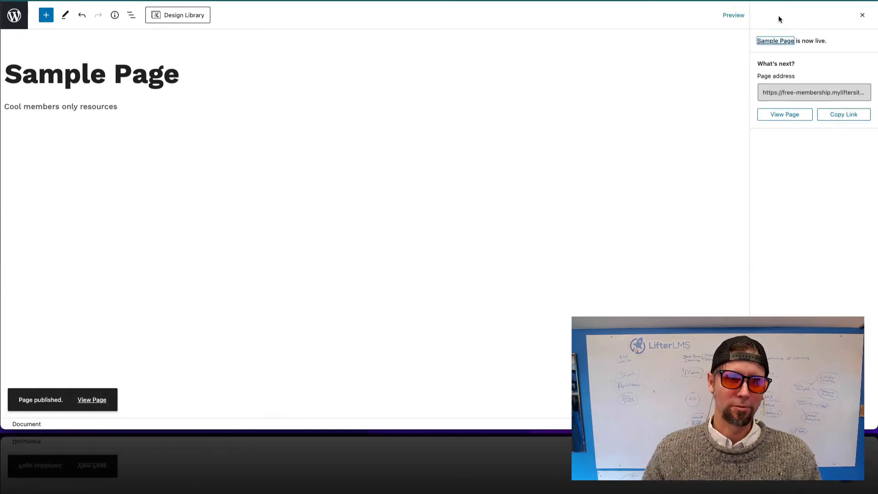
- Dismiss the publishing confirmation and examine the enrollment visibility display options of the "Cool members only resources" paragraph
{"action": "left_click", "coordinate": [179, 105]}
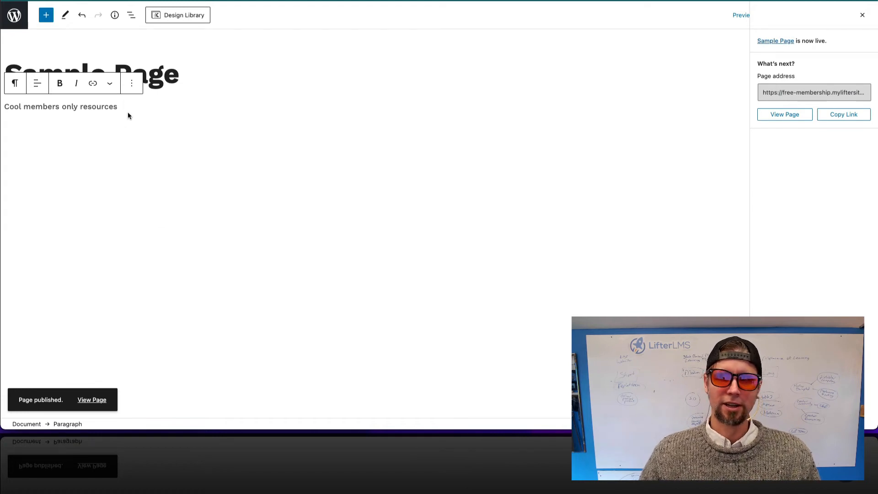
{"action": "left_click", "coordinate": [862, 15]}
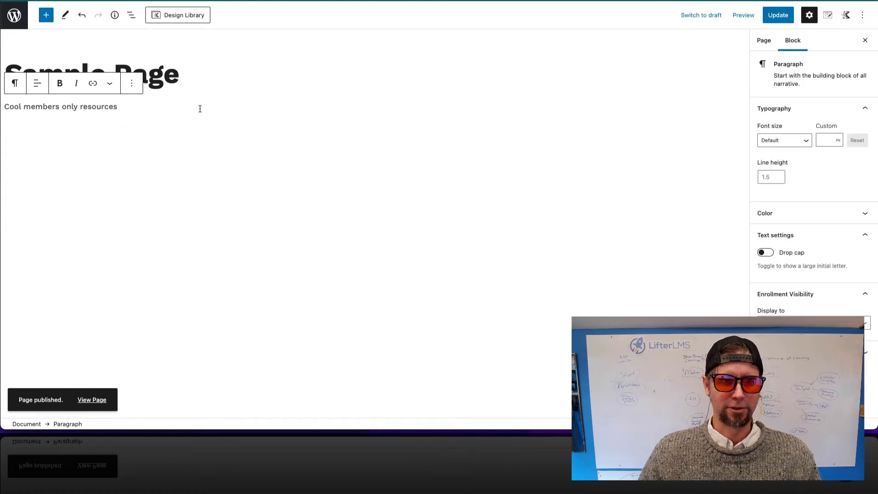
{"action": "left_click", "coordinate": [800, 323]}
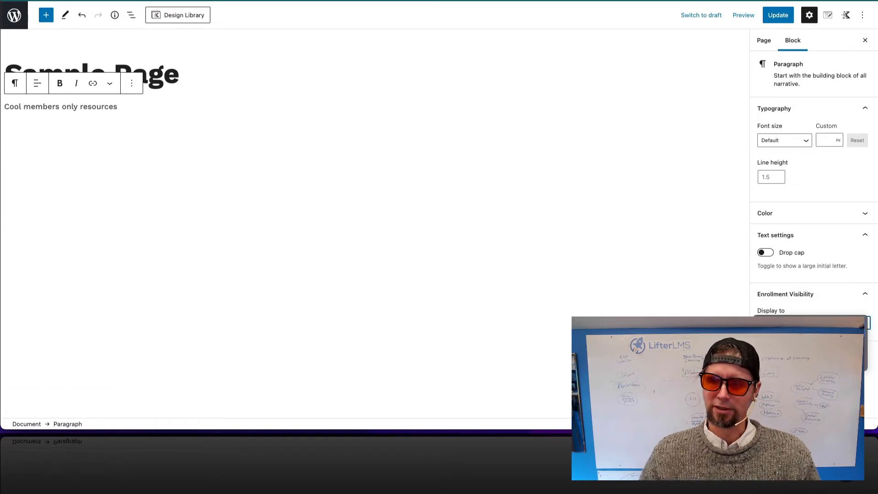
{"action": "left_click", "coordinate": [136, 114]}
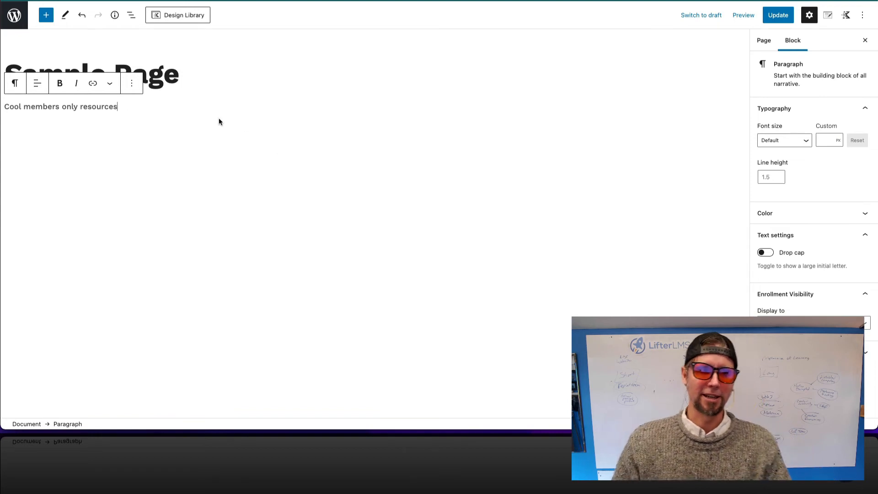
- Leave the page editor and open the Memberships section of the LifterLMS settings
{"action": "left_click", "coordinate": [12, 18]}
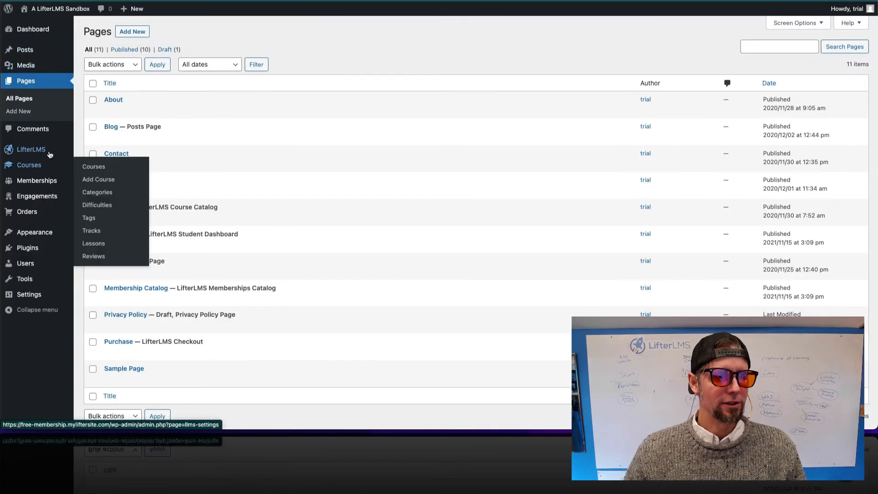
{"action": "mouse_move", "coordinate": [52, 153]}
{"action": "left_click", "coordinate": [92, 151]}
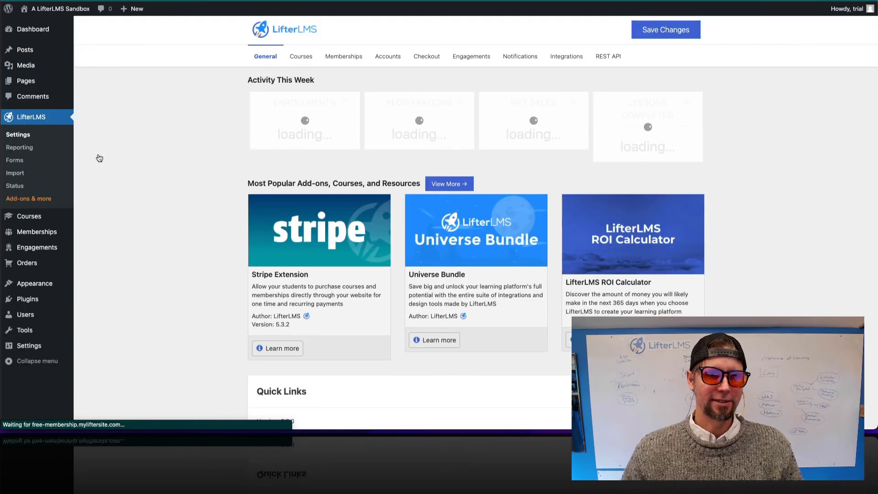
{"action": "left_click", "coordinate": [332, 57]}
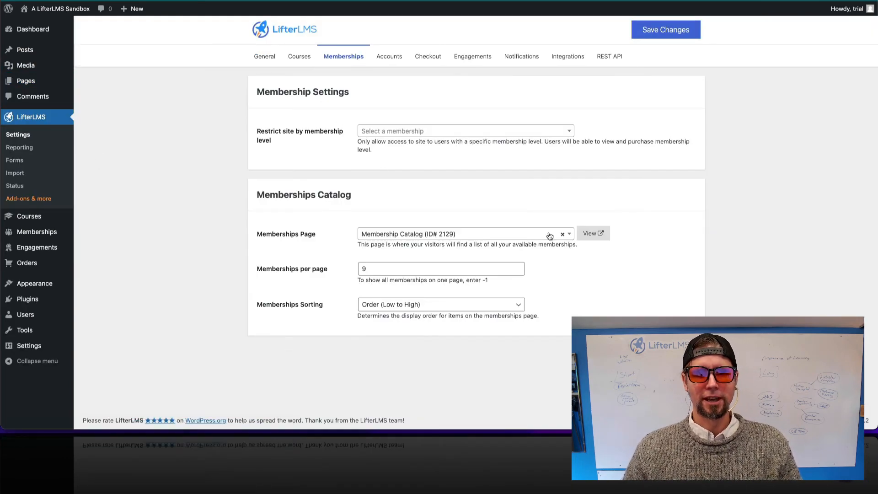
- Try restricting the whole site to Gold Membership, and clear that selection without saving
{"action": "left_click_drag", "start_coordinate": [283, 143], "coordinate": [253, 131]}
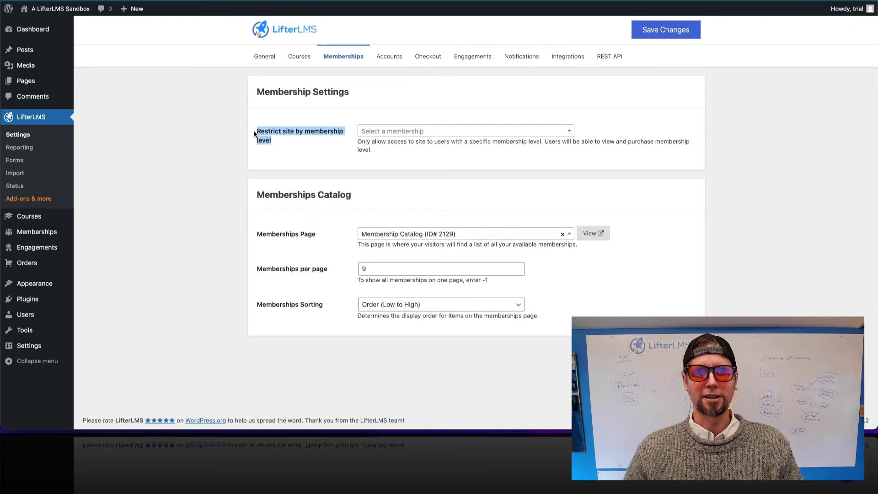
{"action": "left_click", "coordinate": [470, 131]}
{"action": "left_click", "coordinate": [446, 165]}
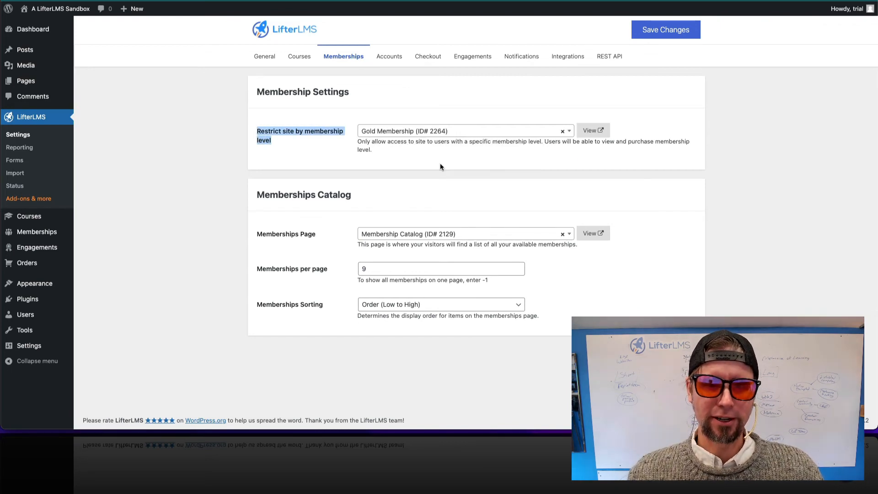
{"action": "left_click", "coordinate": [562, 133]}
{"action": "left_click", "coordinate": [568, 134]}
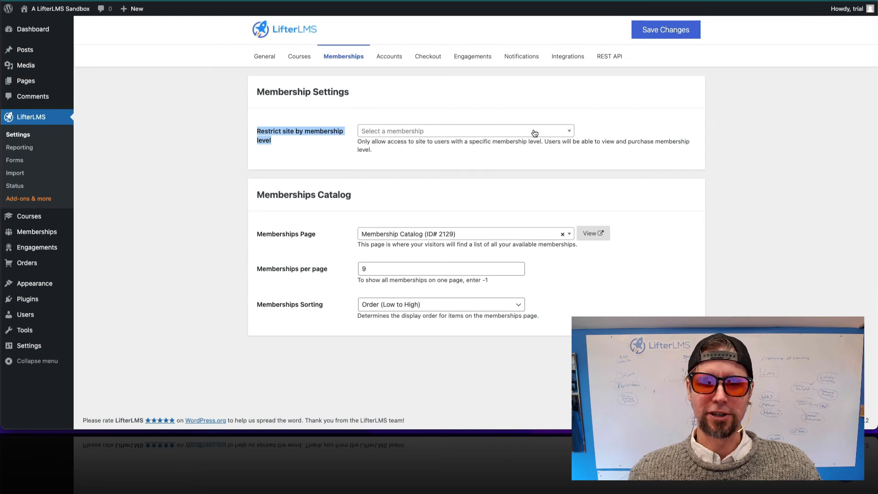
{"action": "left_click", "coordinate": [290, 148]}
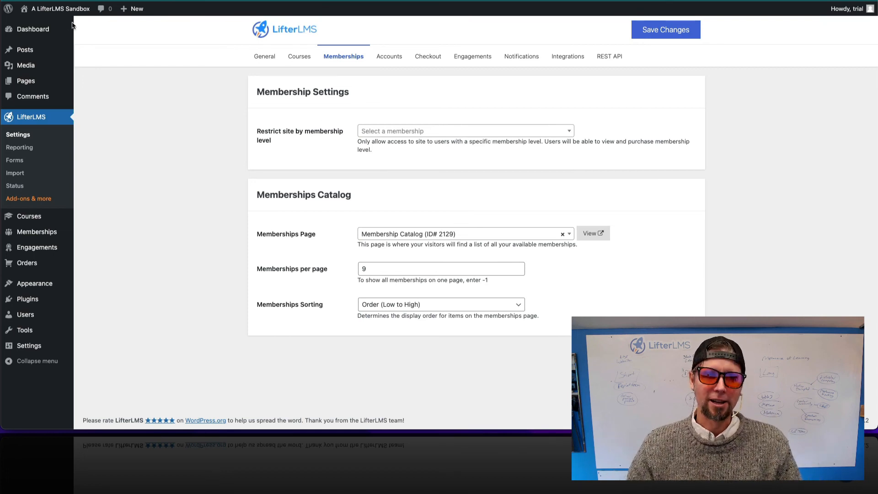
- Visit the live site's home page from the admin area
{"action": "mouse_move", "coordinate": [62, 9]}
{"action": "left_click", "coordinate": [51, 25]}
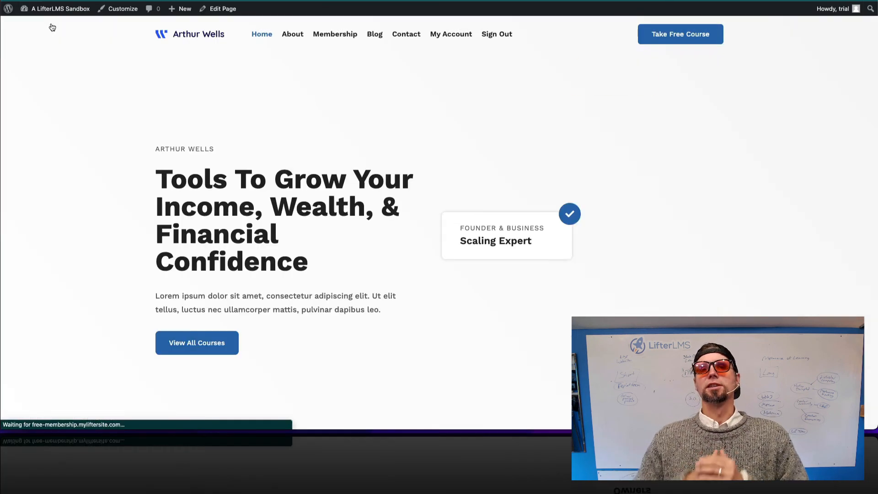